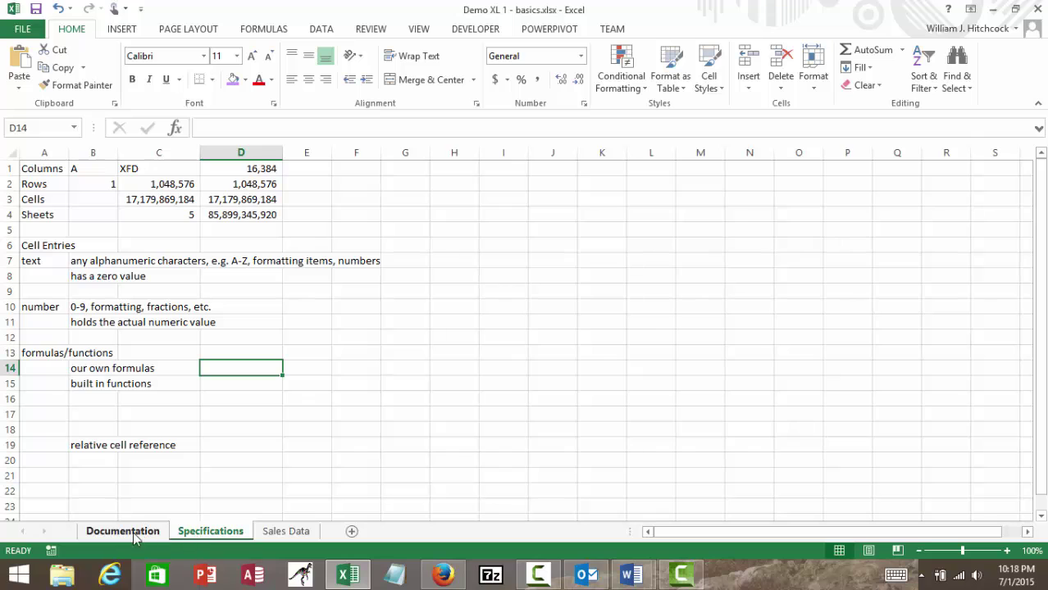
Enter the person's full name in the Name cell of the Documentation sheet.
{"action": "left_click", "coordinate": [132, 533]}
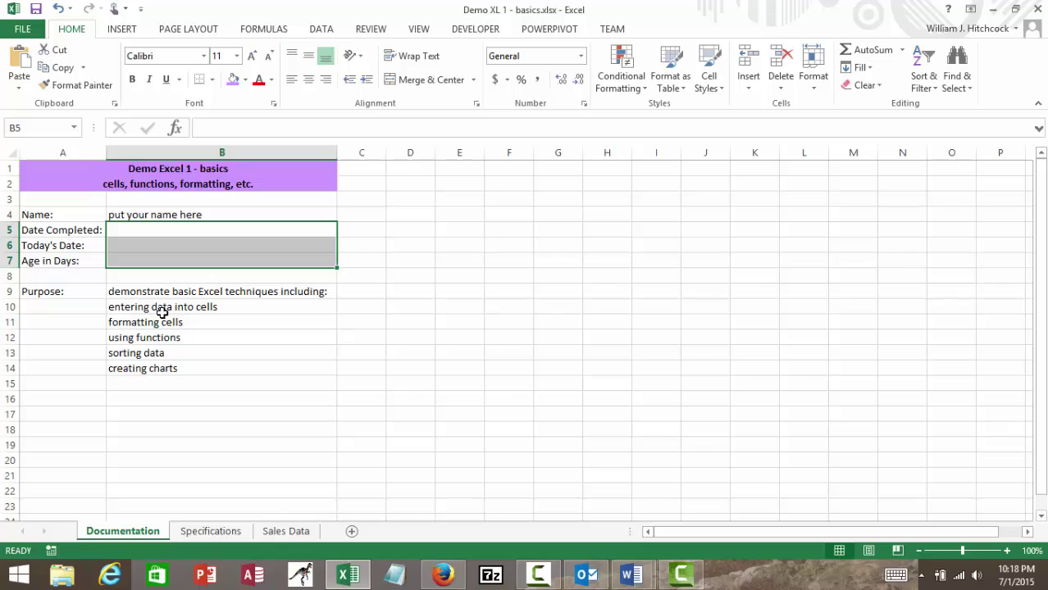
{"action": "left_click", "coordinate": [153, 215]}
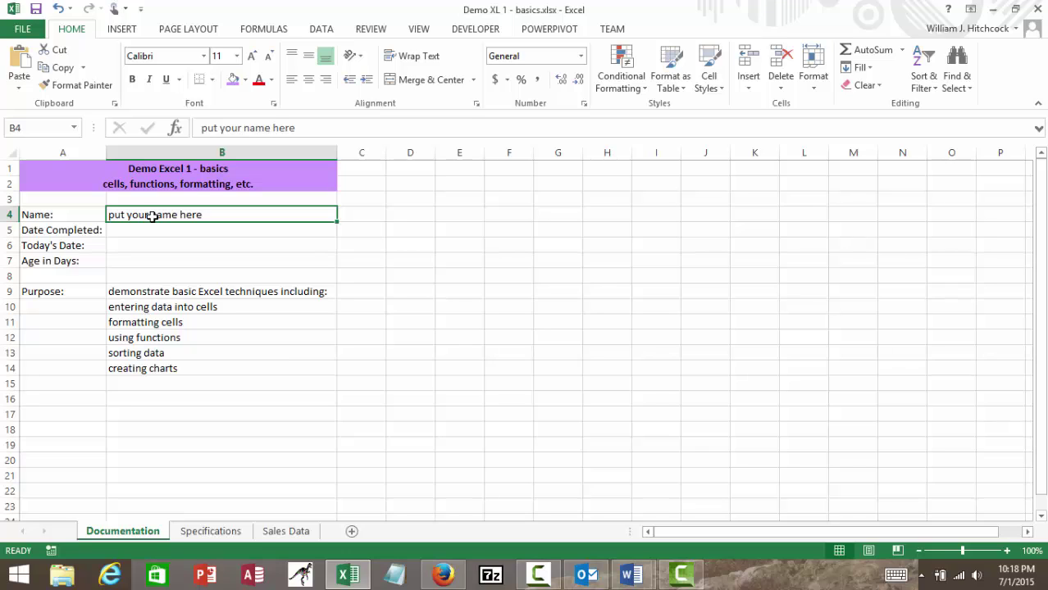
{"action": "type", "text": "Wi"}
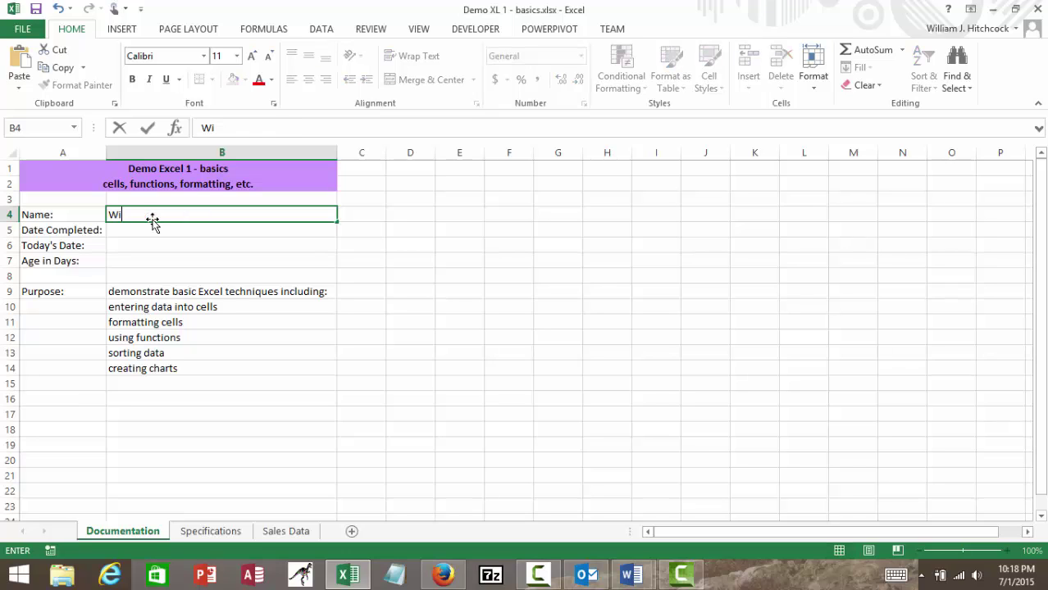
{"action": "type", "text": "lliam Hitchcock"}
{"action": "key", "text": "Return"}
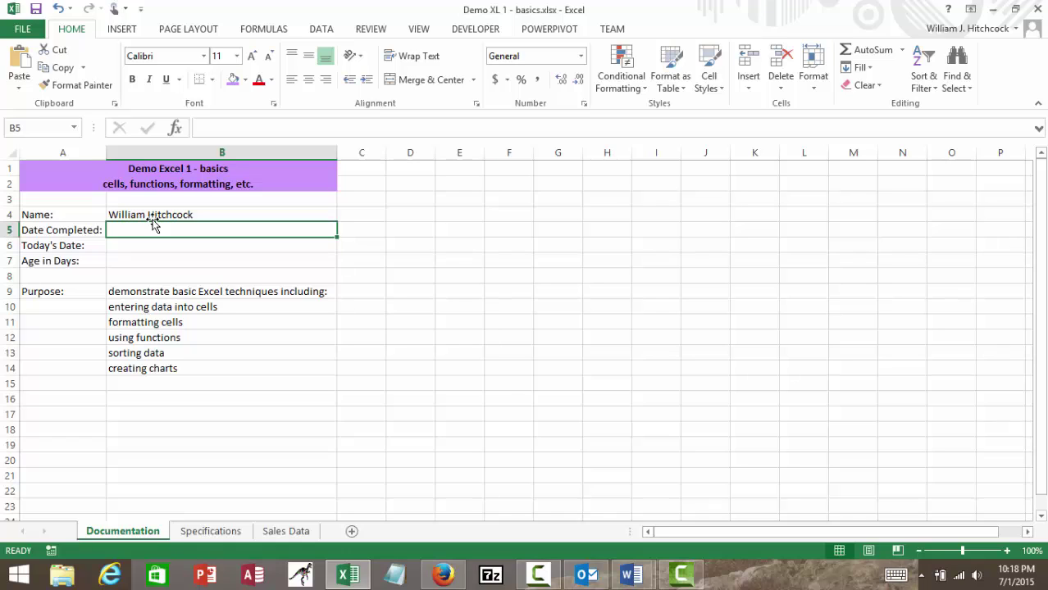
Enter 7/1/2015 as the Date Completed and the formula =today() for Today's Date.
{"action": "type", "text": "7/1/"}
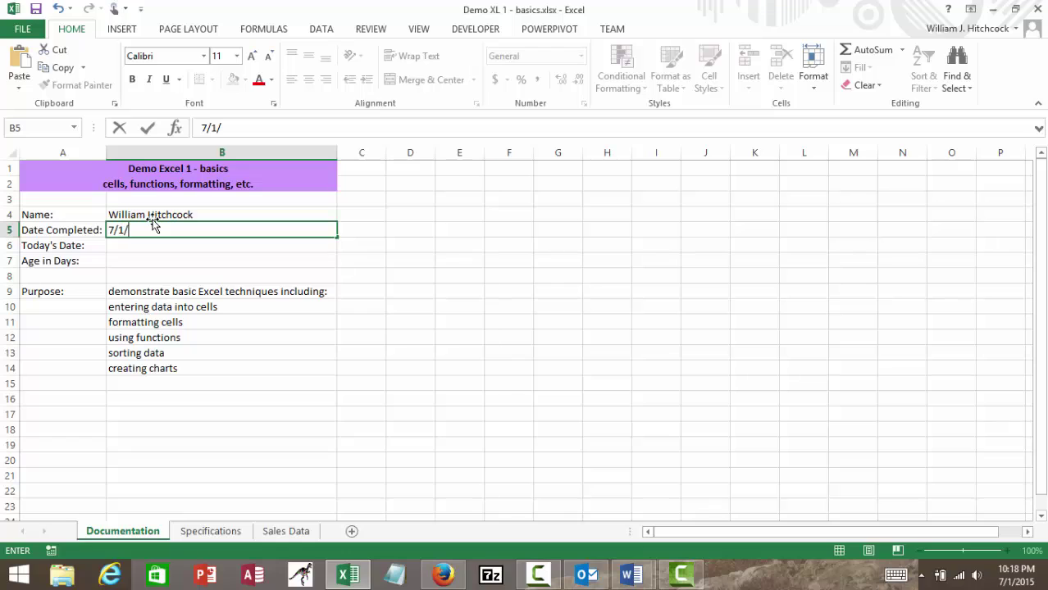
{"action": "type", "text": "2015"}
{"action": "key", "text": "Return"}
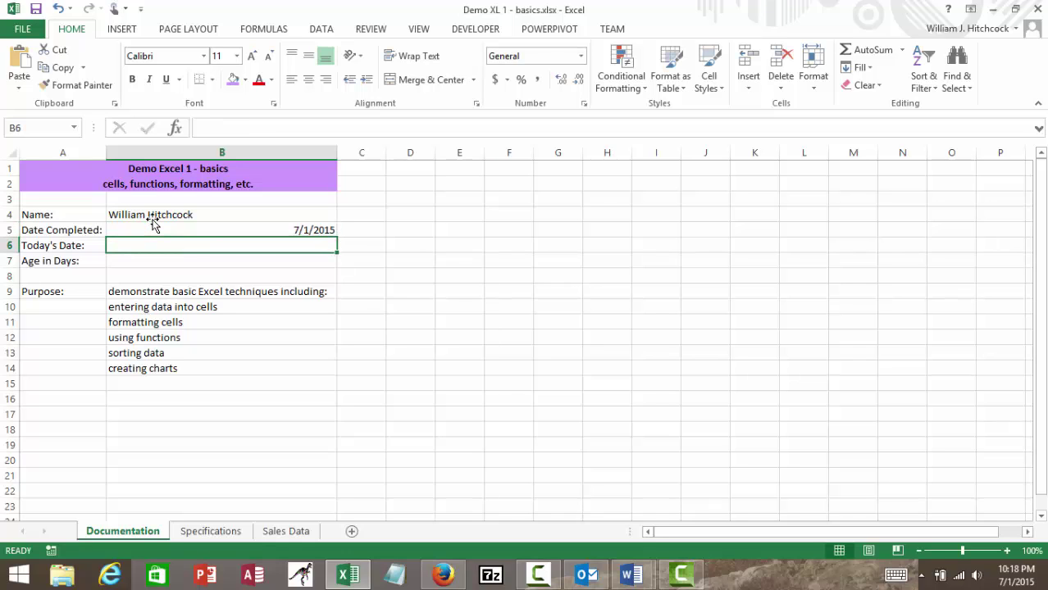
{"action": "type", "text": "="}
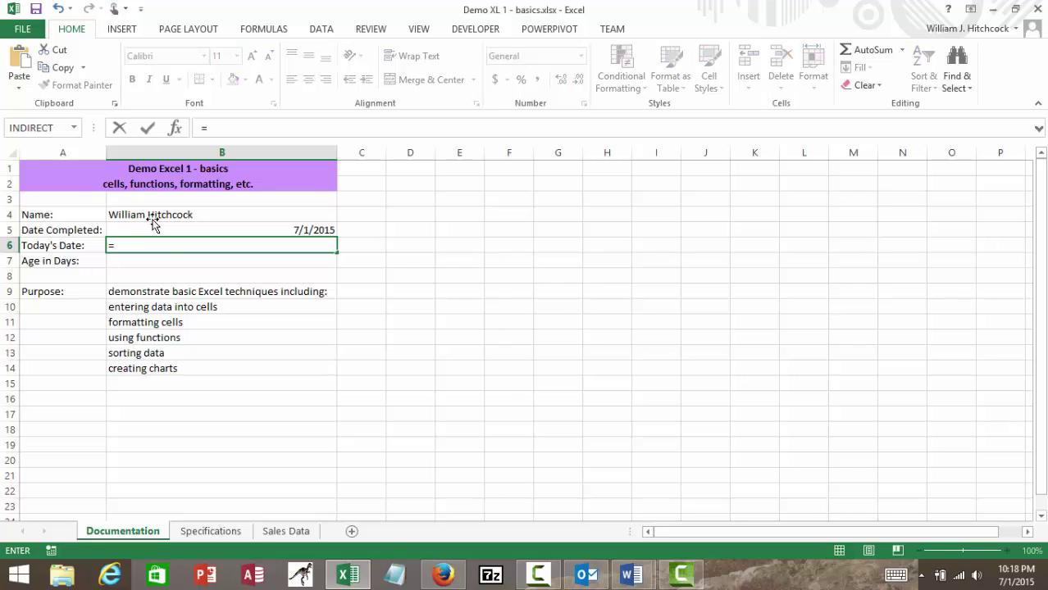
{"action": "type", "text": "today()"}
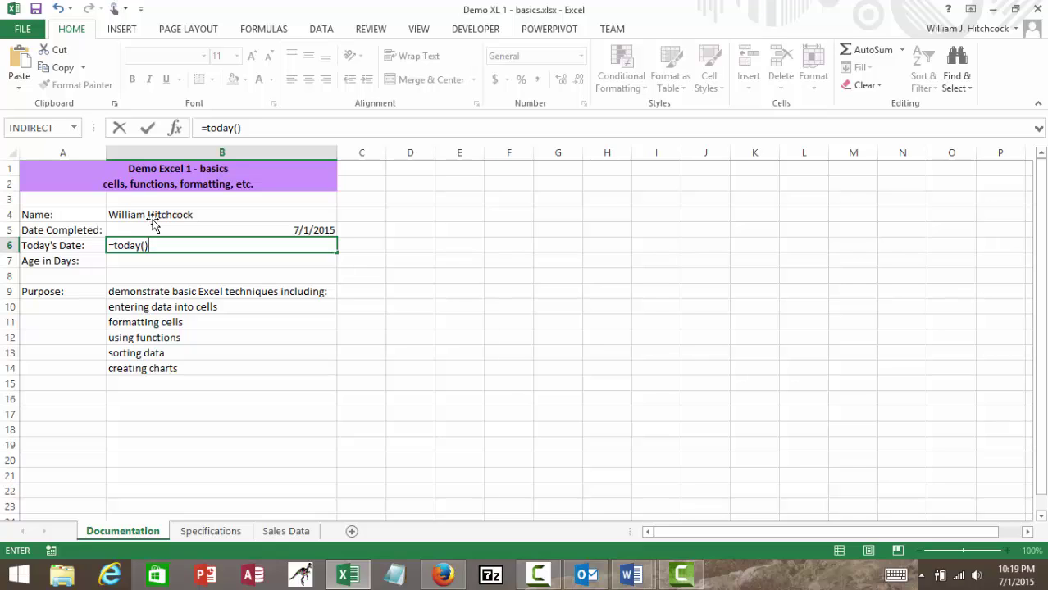
{"action": "key", "text": "ctrl+Return"}
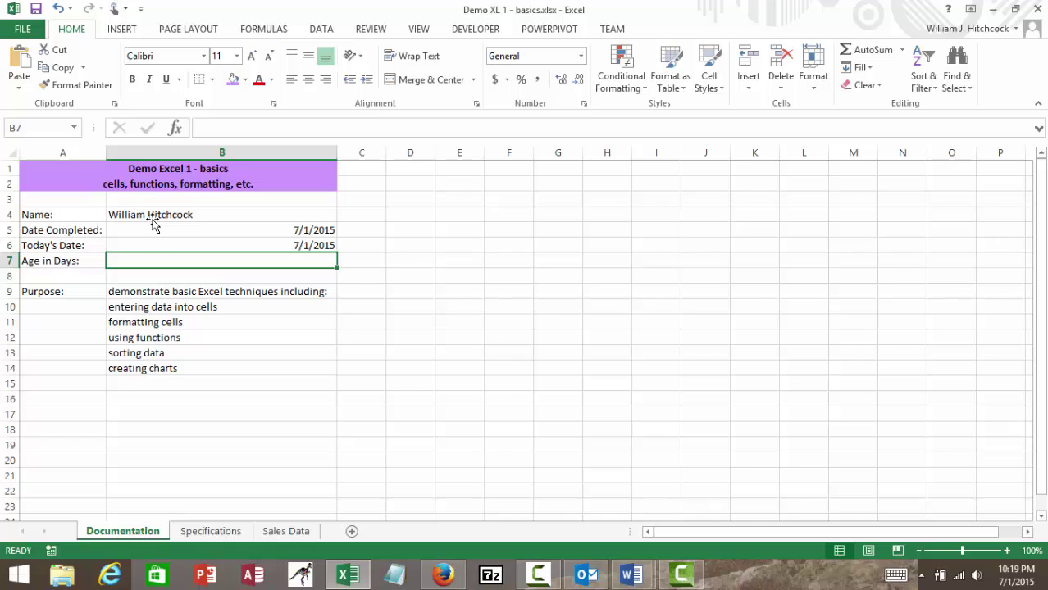
Calculate Age in Days in B7 with the formula =B6-B5.
{"action": "type", "text": "="}
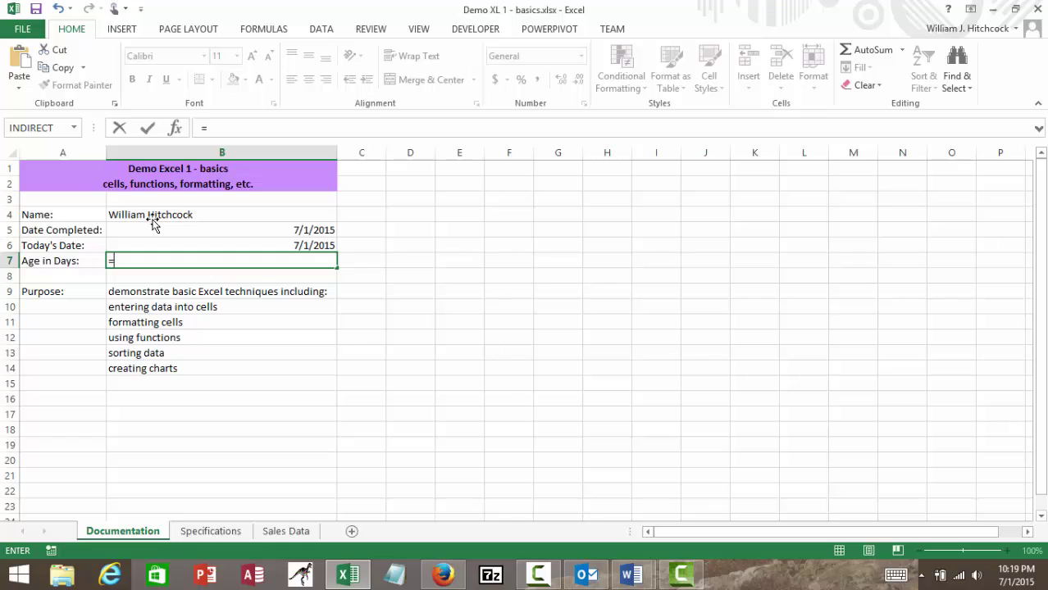
{"action": "key", "text": "Up"}
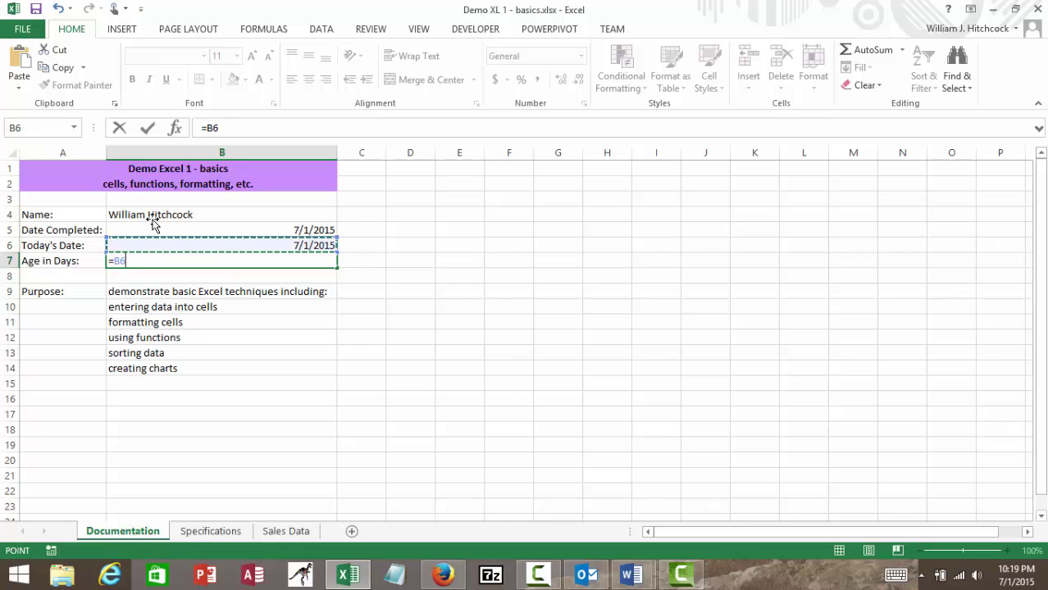
{"action": "type", "text": "-"}
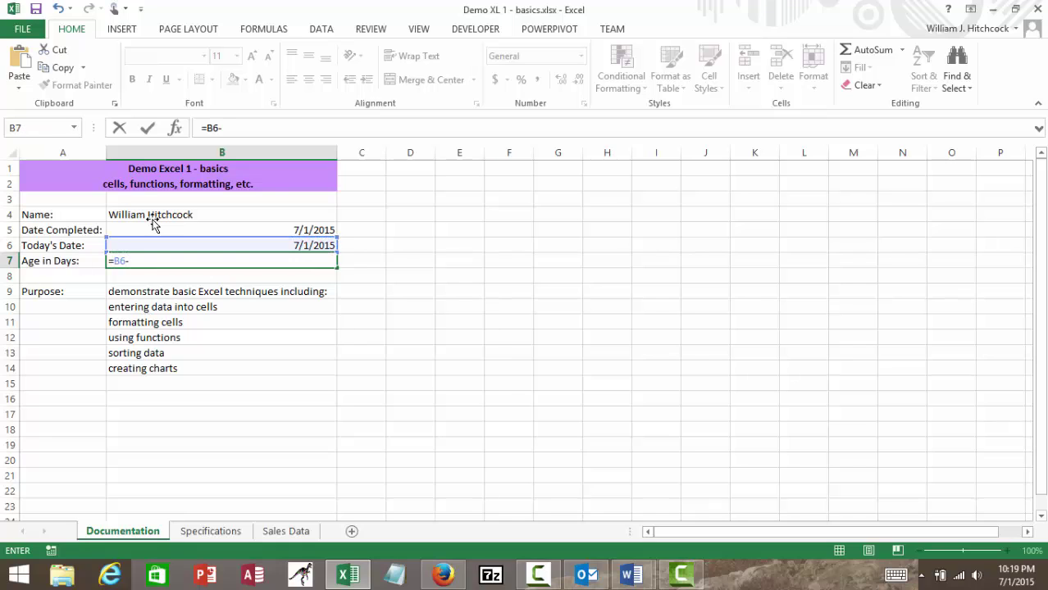
{"action": "key", "text": "Up"}
{"action": "key", "text": "Up"}
{"action": "key", "text": "Return"}
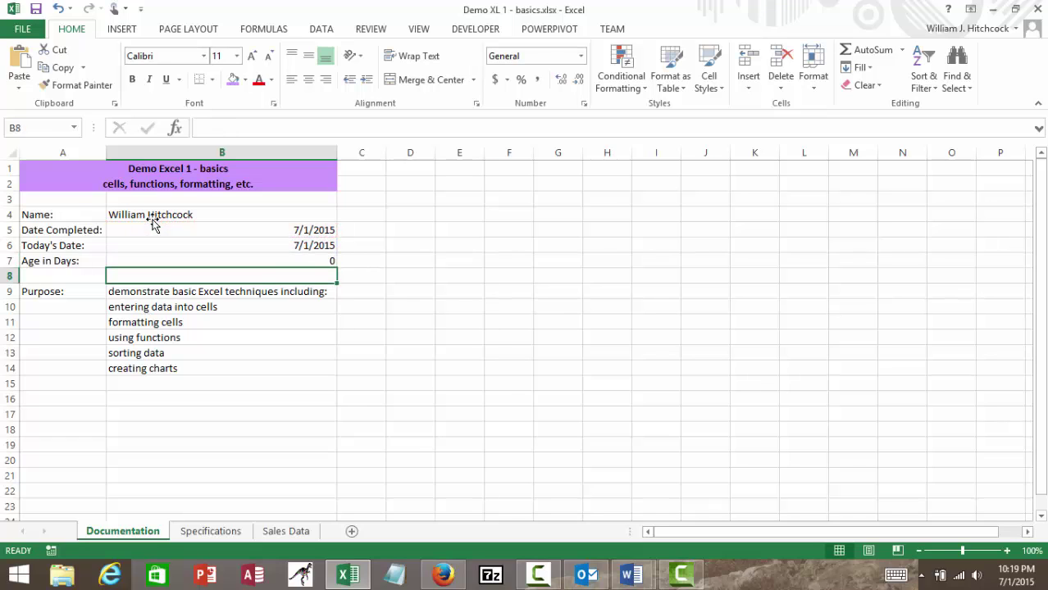
Format the Age in Days result with the comma style and no decimal places.
{"action": "key", "text": "Up"}
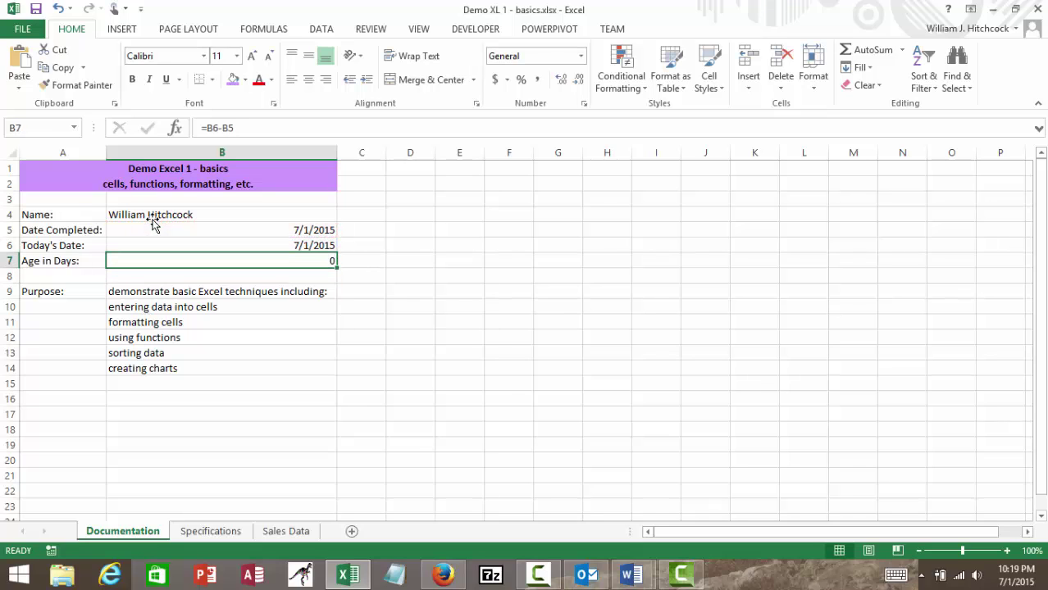
{"action": "left_click", "coordinate": [540, 81]}
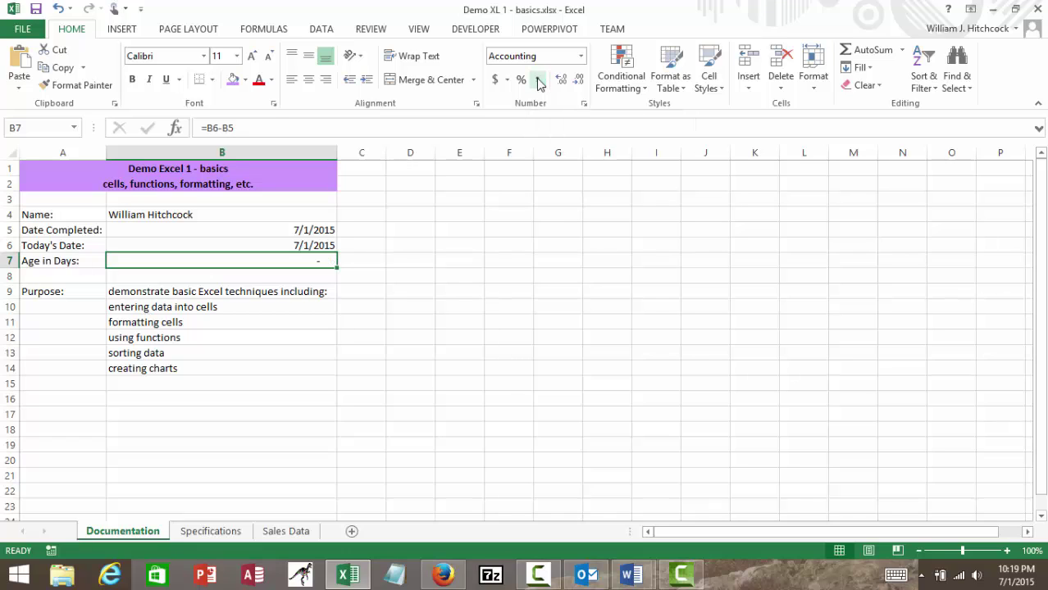
{"action": "left_click", "coordinate": [580, 84]}
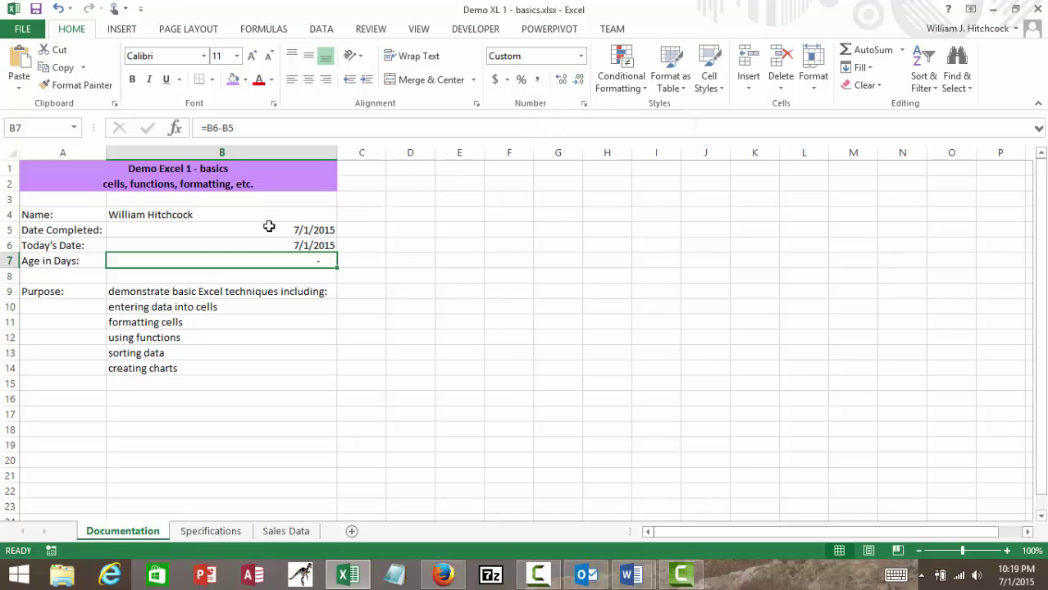
Change the Date Completed to 6/15/2015 to test the age calculation.
{"action": "left_click", "coordinate": [209, 229]}
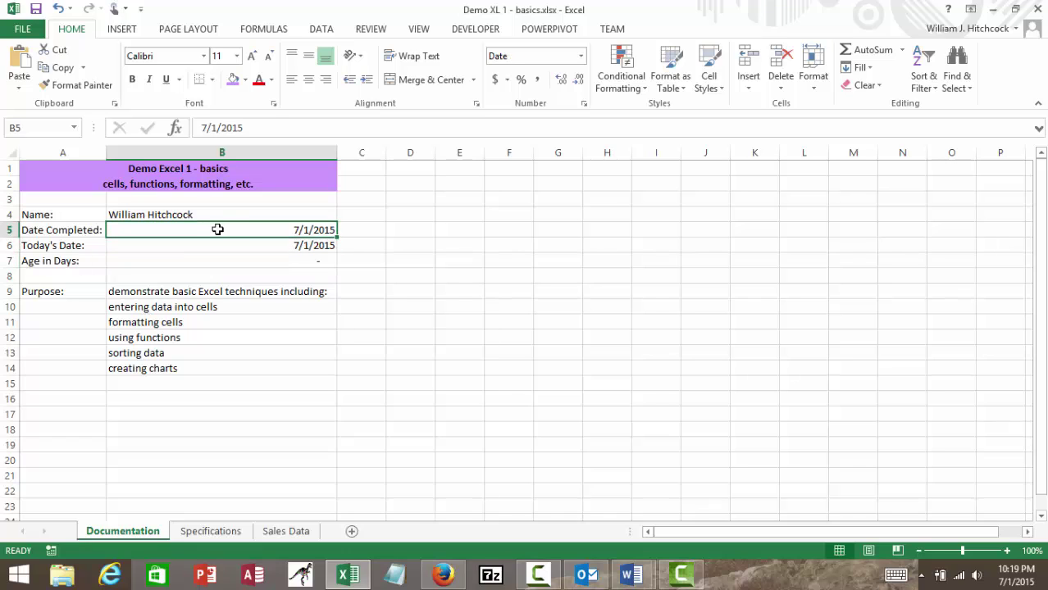
{"action": "type", "text": "6/"}
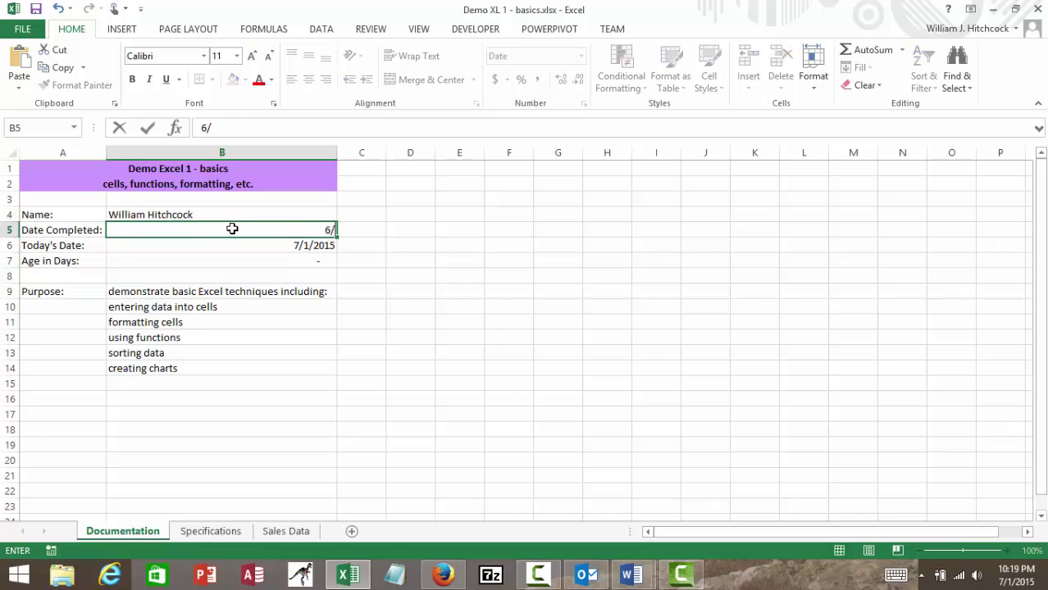
{"action": "type", "text": "15/2015"}
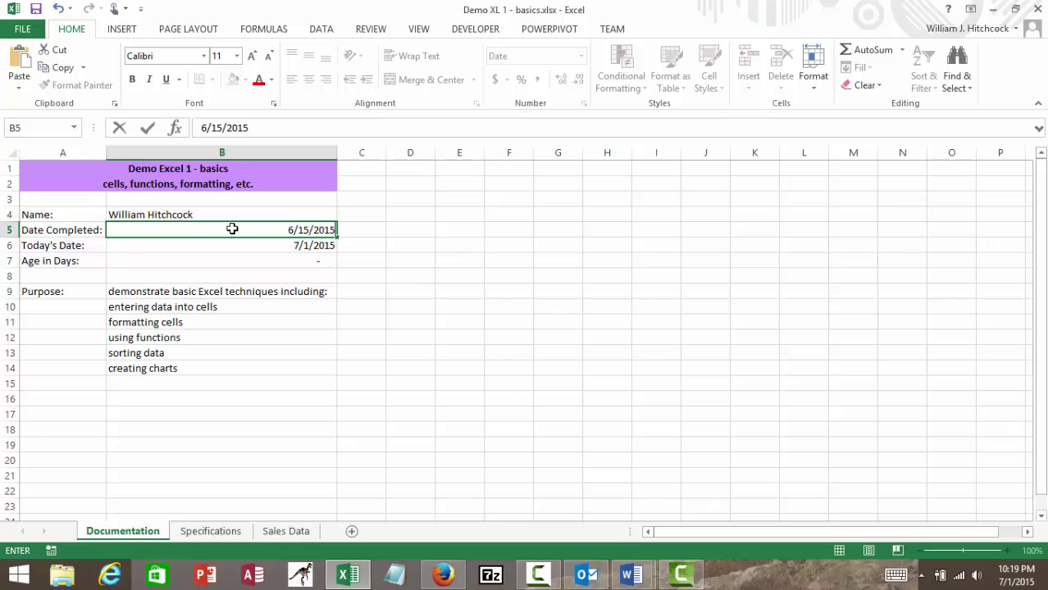
{"action": "key", "text": "Return"}
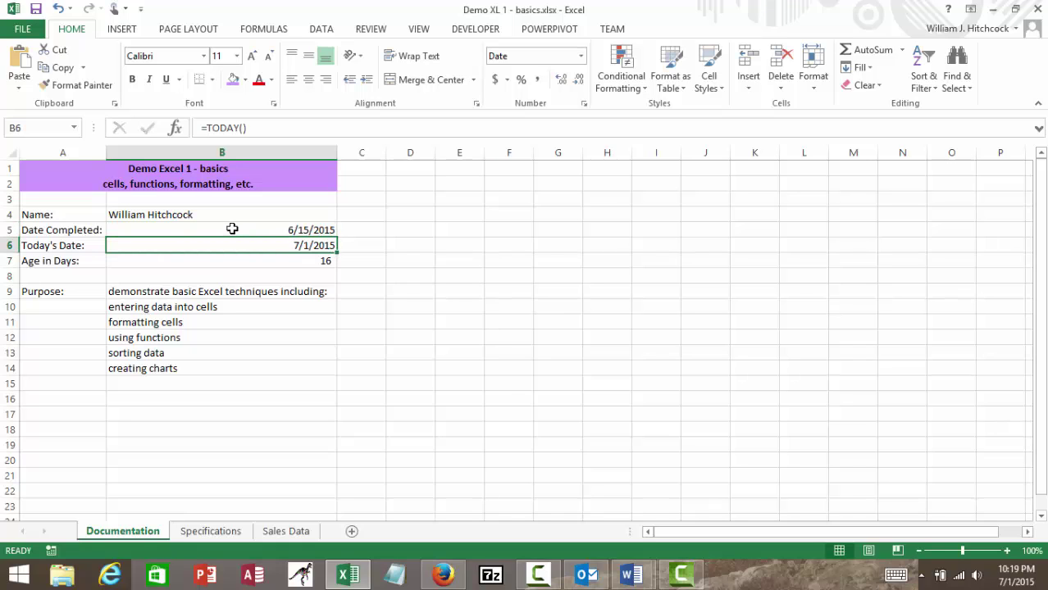
{"action": "key", "text": "Return"}
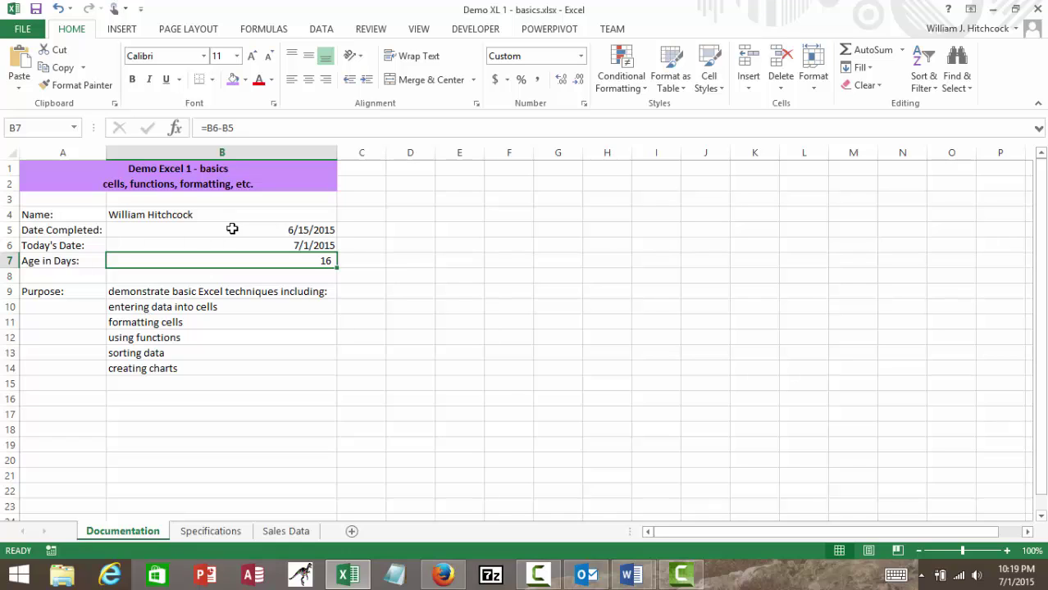
{"action": "key", "text": "Up"}
{"action": "key", "text": "Up"}
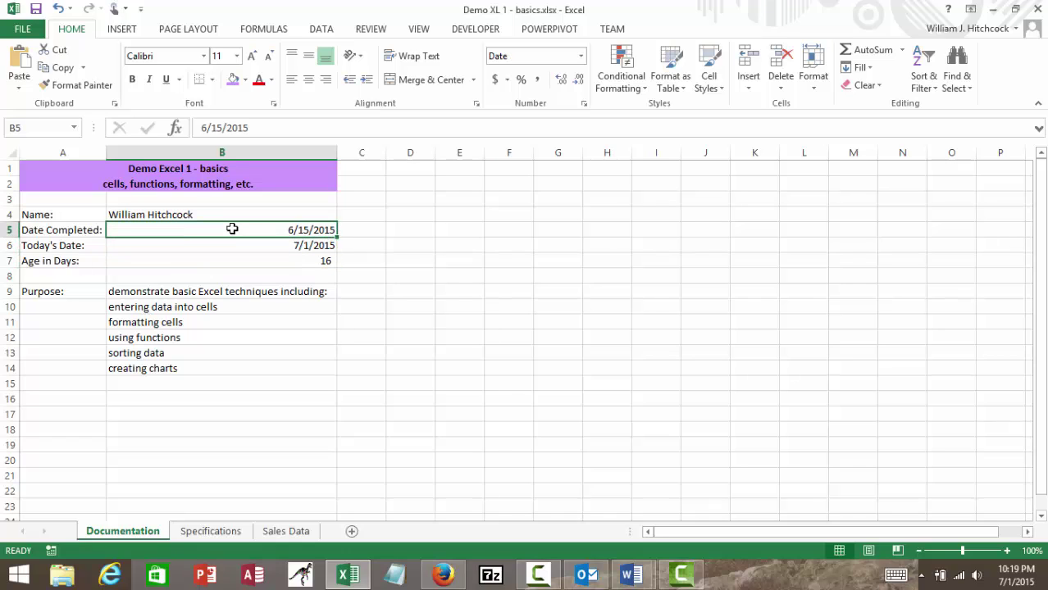
{"action": "key", "text": "Down"}
{"action": "key", "text": "Down"}
{"action": "key", "text": "Down"}
{"action": "key", "text": "Down"}
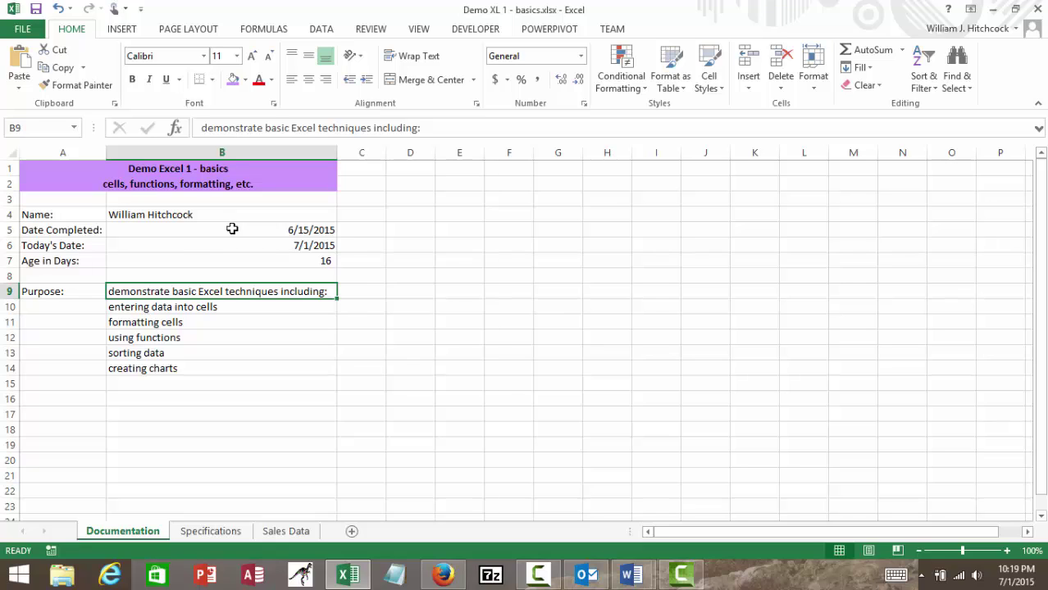
Set the Date Completed in B5 back to 7/1/2015.
{"action": "left_click", "coordinate": [231, 229]}
{"action": "type", "text": "7"}
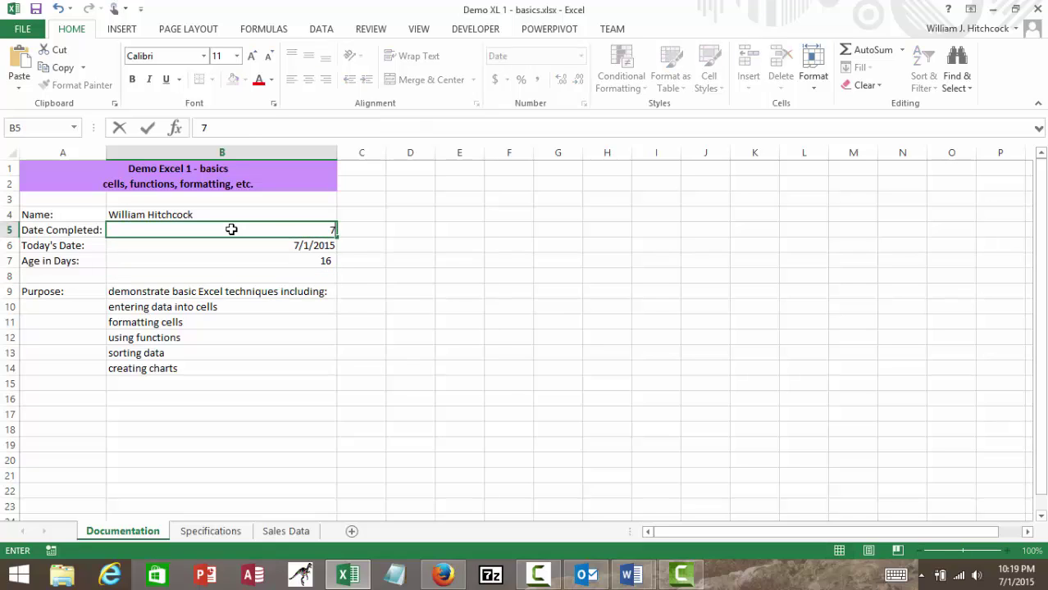
{"action": "type", "text": "/1/2015"}
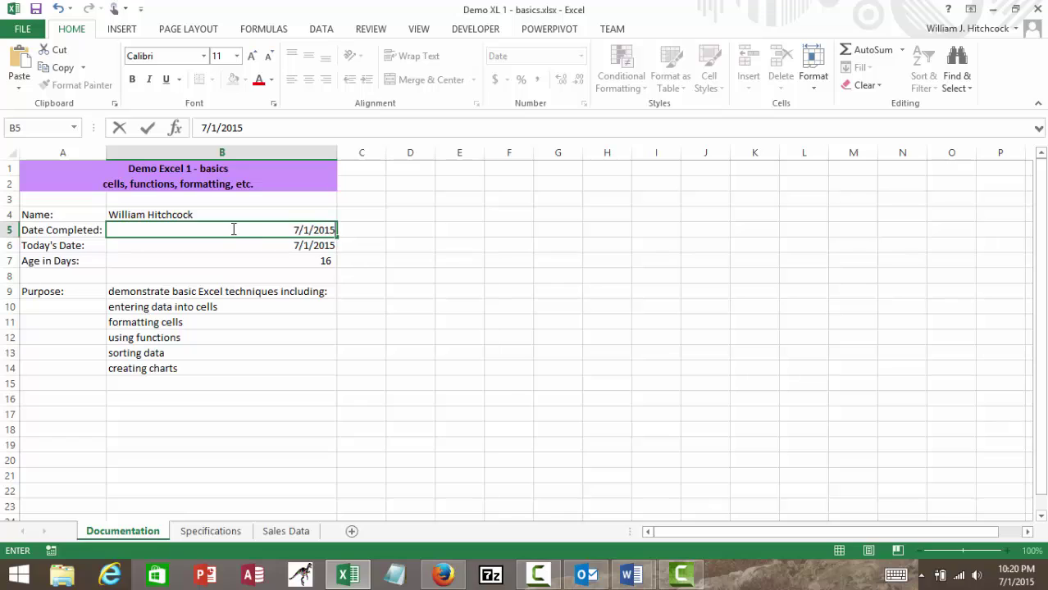
{"action": "key", "text": "Return"}
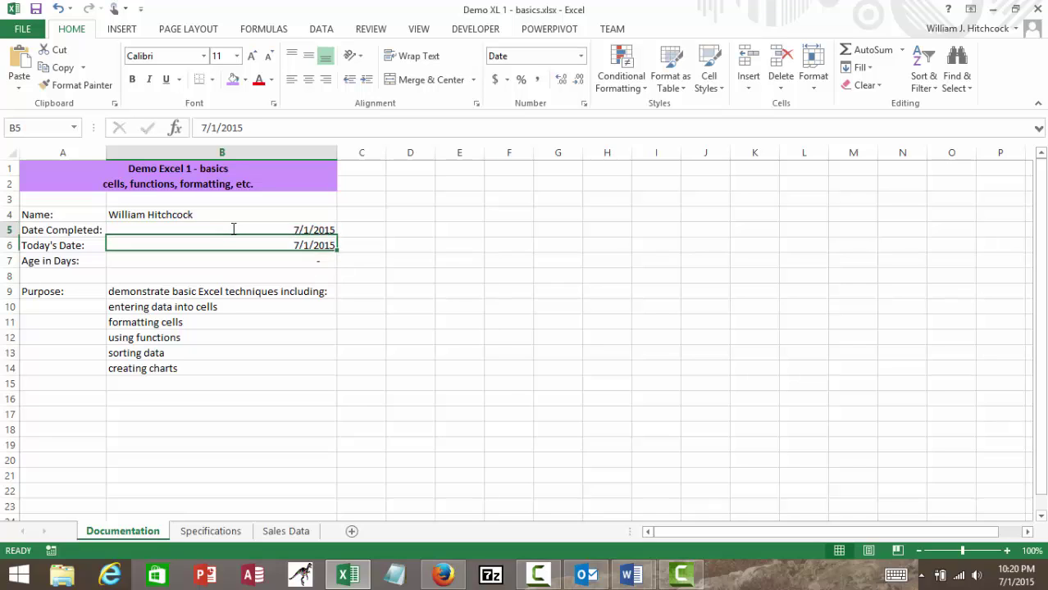
{"action": "left_click", "coordinate": [234, 229]}
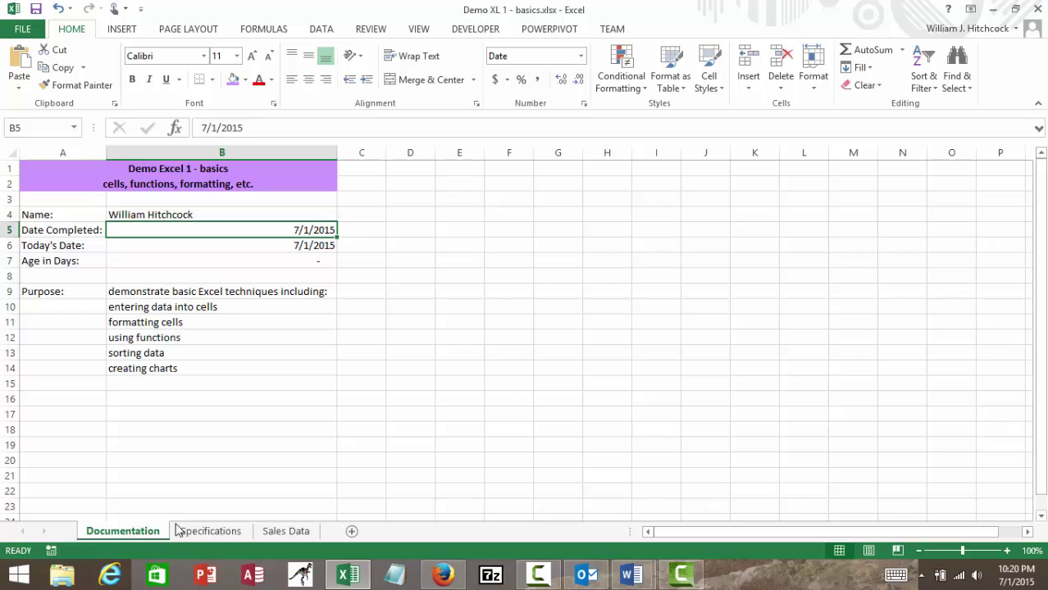
Group the Documentation, Specifications and Sales Data sheets and open the Page Setup dialog for them.
{"action": "left_click", "coordinate": [272, 534], "text": "shift"}
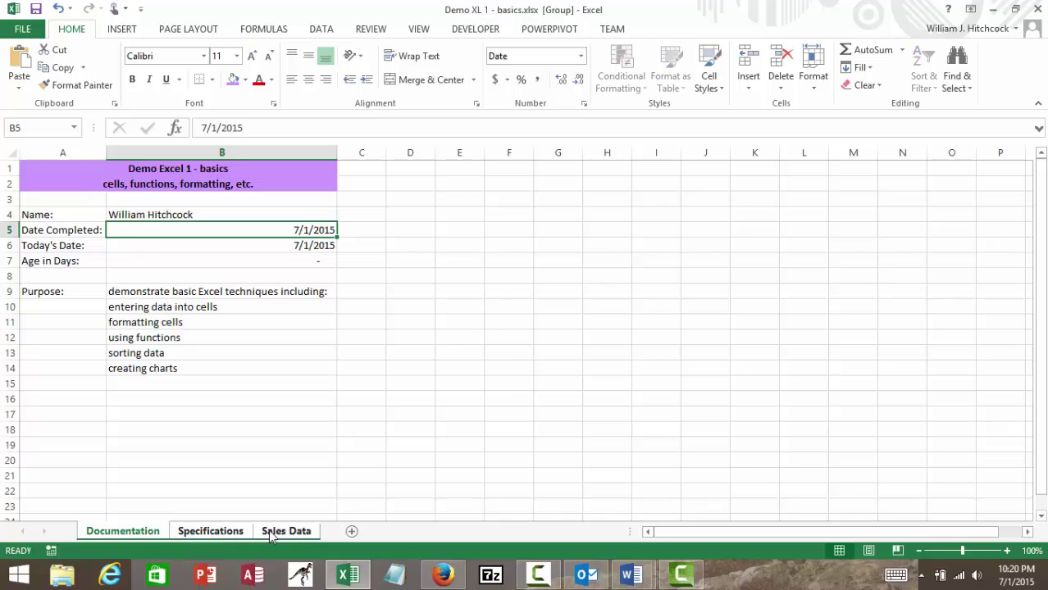
{"action": "left_click", "coordinate": [191, 30]}
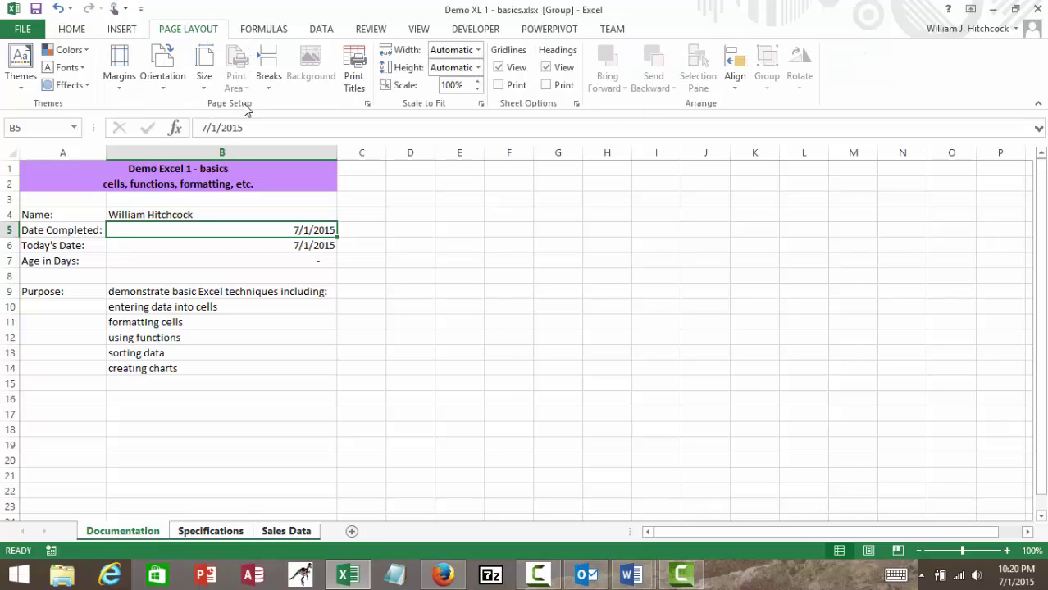
{"action": "left_click", "coordinate": [359, 74]}
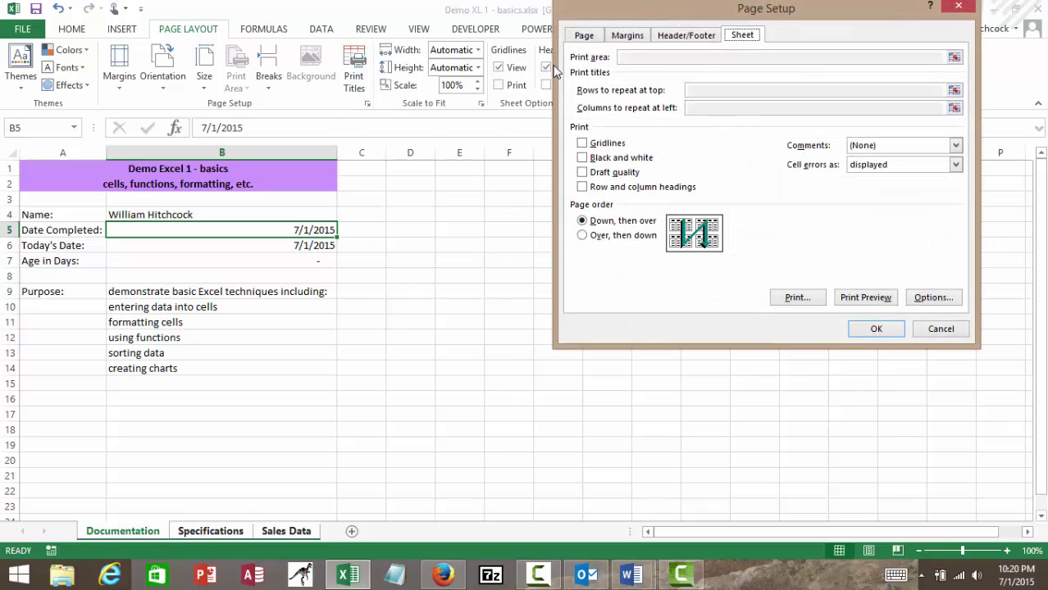
Review the page, margin, header/footer and sheet settings, trying Fit to scaling before returning to Adjust to.
{"action": "left_click", "coordinate": [587, 36]}
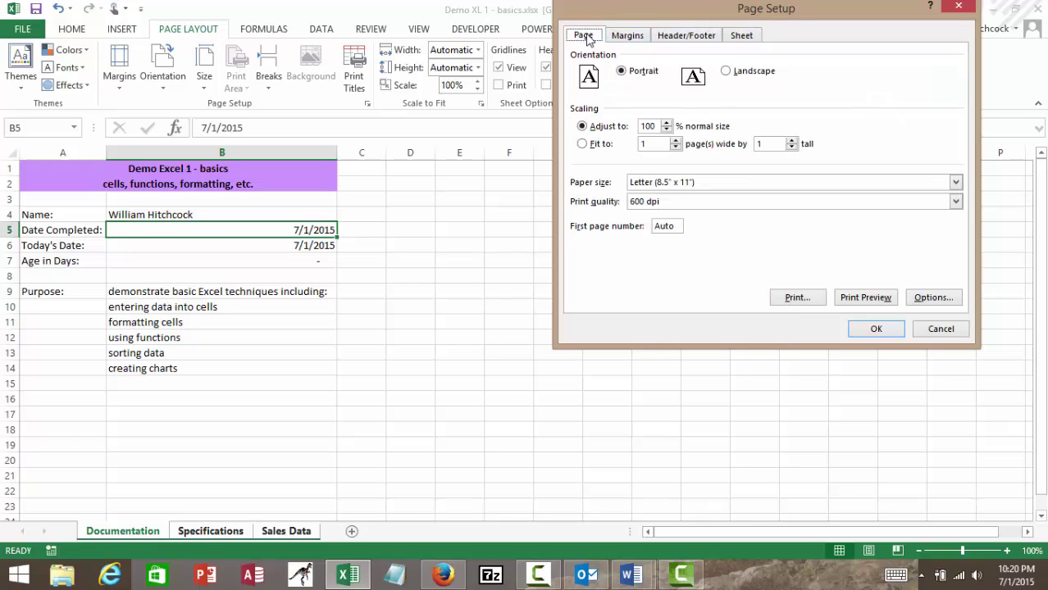
{"action": "left_click", "coordinate": [627, 37]}
{"action": "left_click", "coordinate": [687, 37]}
{"action": "left_click", "coordinate": [742, 36]}
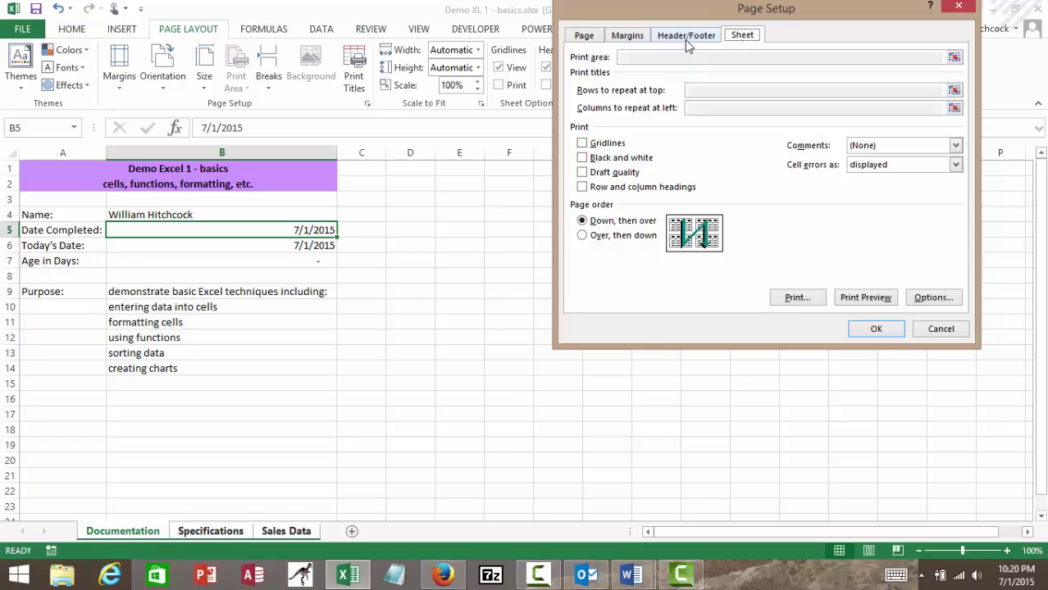
{"action": "left_click", "coordinate": [583, 38]}
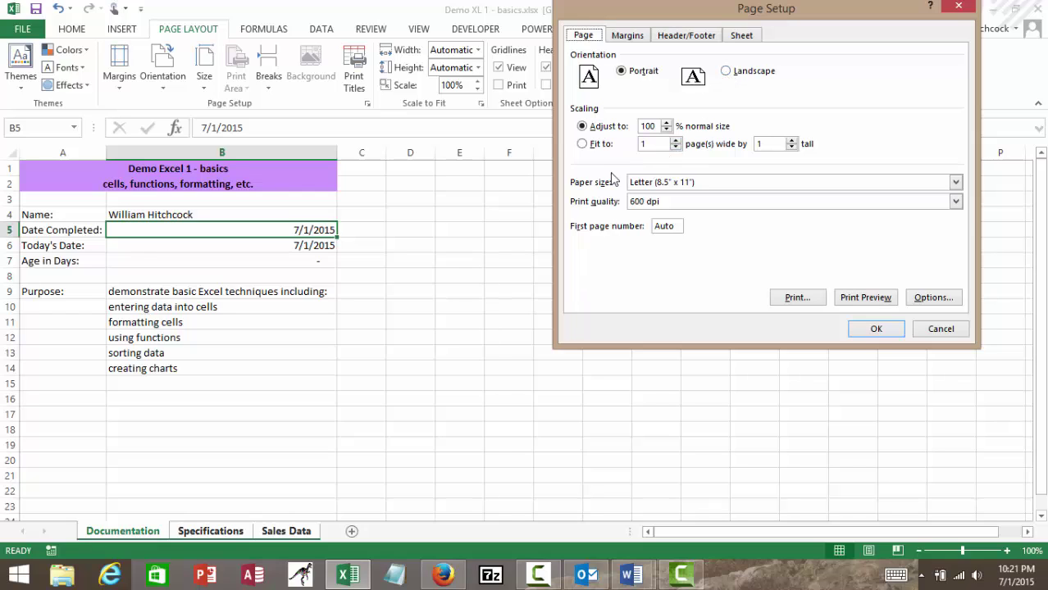
{"action": "left_click", "coordinate": [584, 146]}
{"action": "left_click", "coordinate": [583, 127]}
Set the right page margin to 0.45, trying 0.45 for the left margin before returning it to 0.7.
{"action": "left_click", "coordinate": [631, 38]}
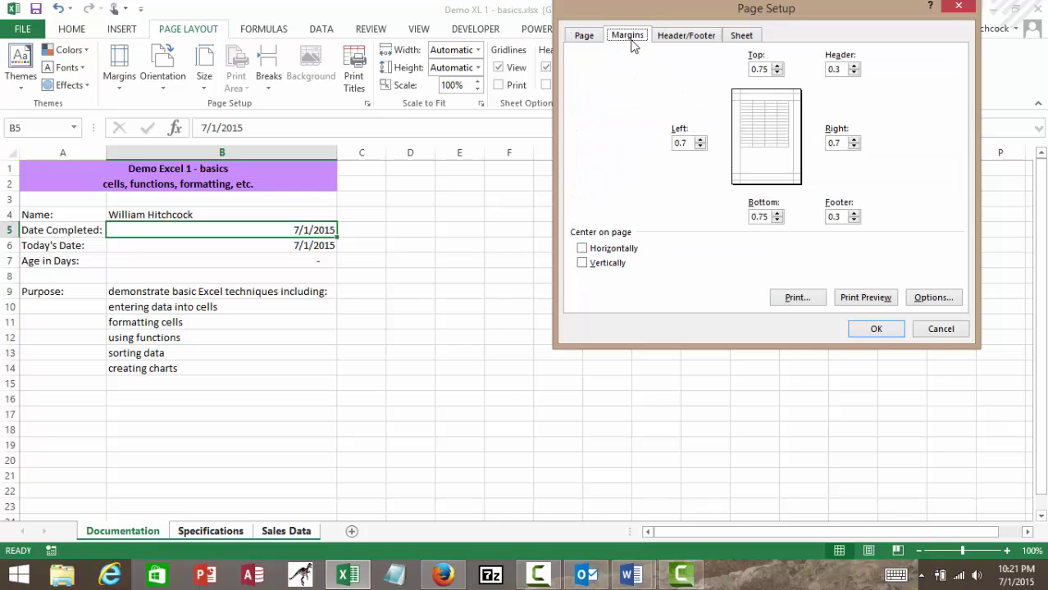
{"action": "left_click", "coordinate": [699, 146]}
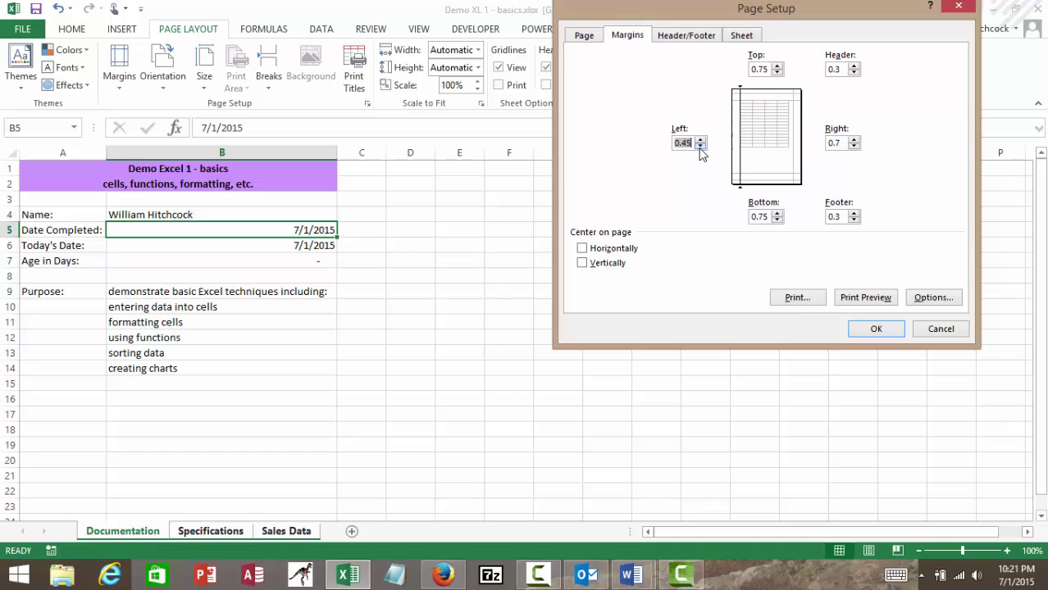
{"action": "left_click", "coordinate": [853, 146]}
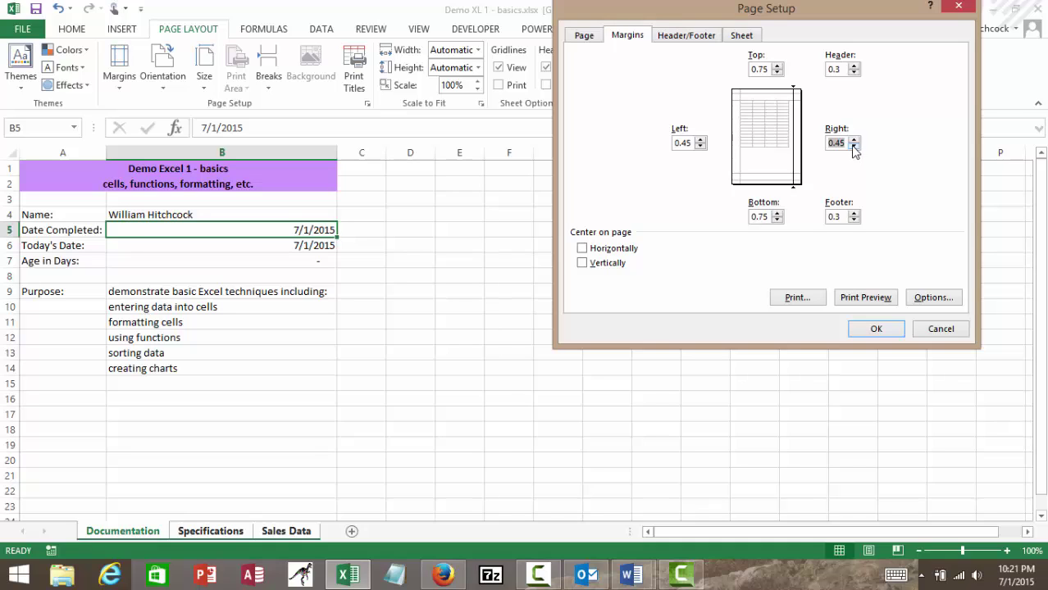
{"action": "left_click", "coordinate": [699, 141]}
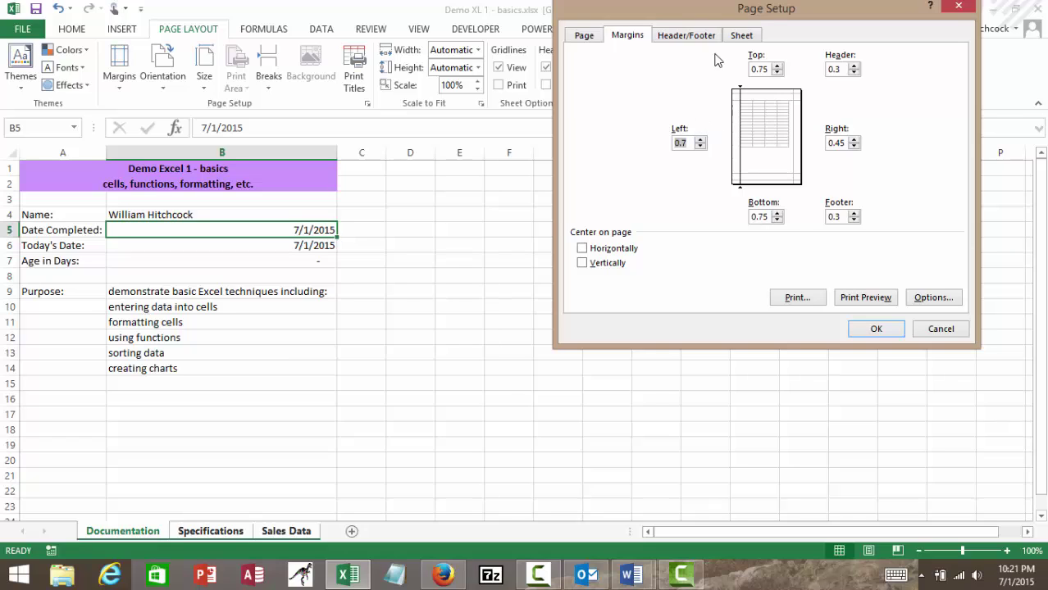
Create a custom header with "Name:" and the person's name on the left, "Loras College" centered, and "Date Printed: &[Date]" on the right.
{"action": "left_click", "coordinate": [691, 38]}
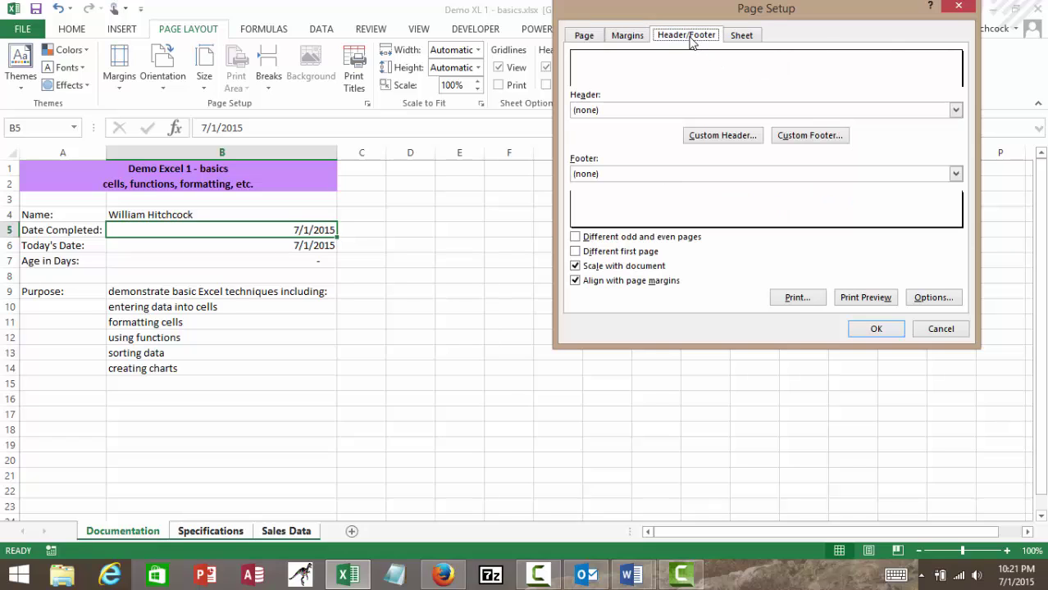
{"action": "left_click", "coordinate": [722, 136]}
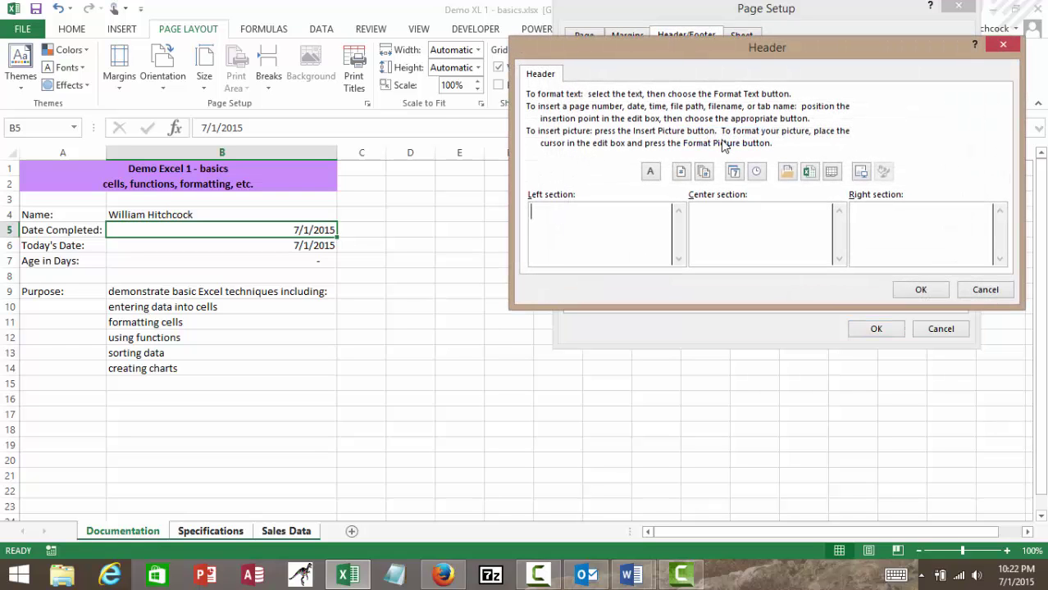
{"action": "type", "text": "Name: Bill Hitchcock"}
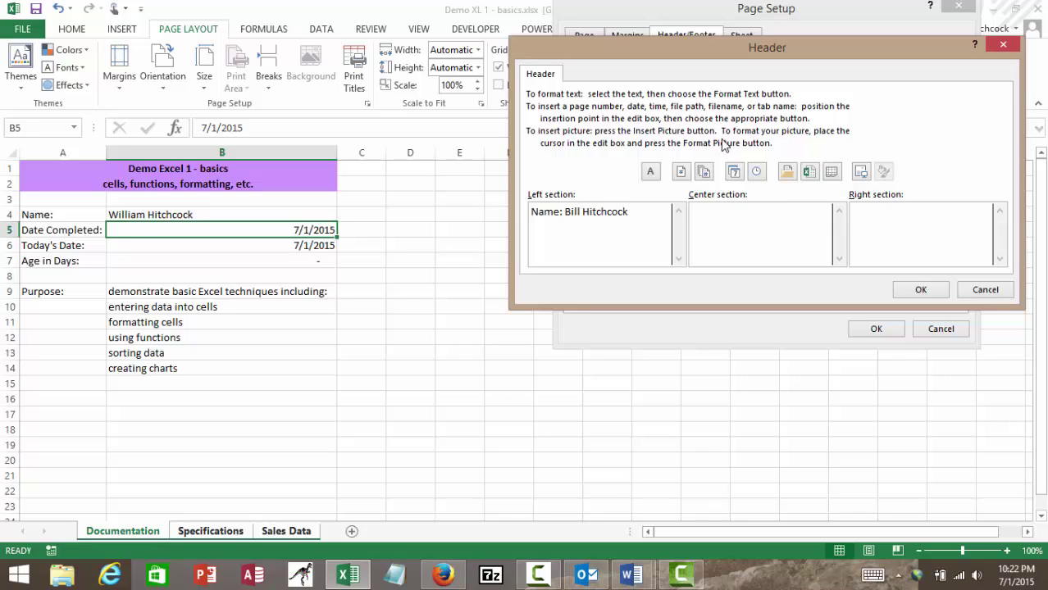
{"action": "type", "text": "Loras College"}
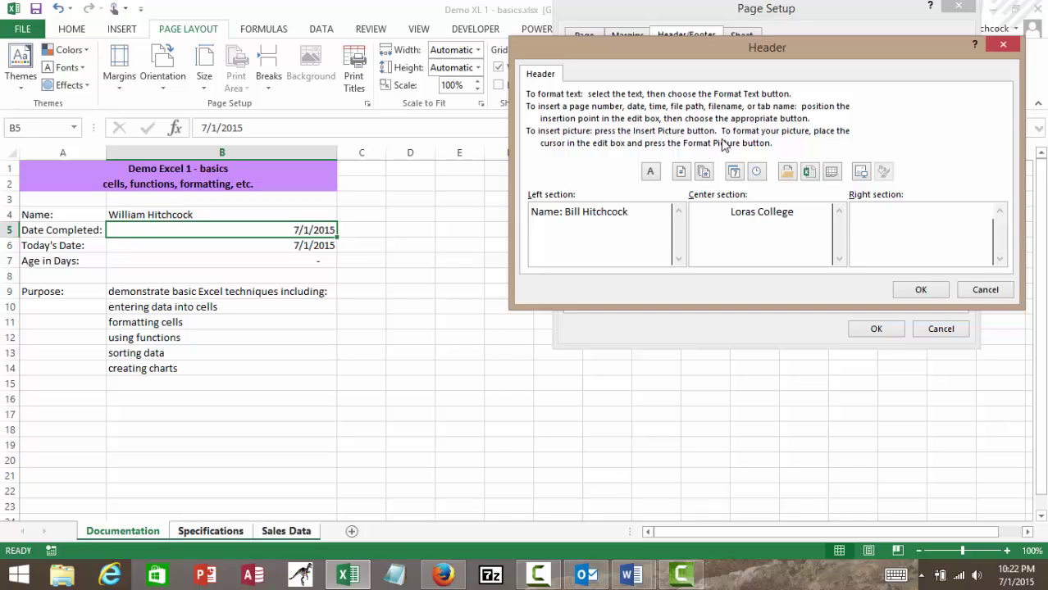
{"action": "type", "text": "Date Printed:"}
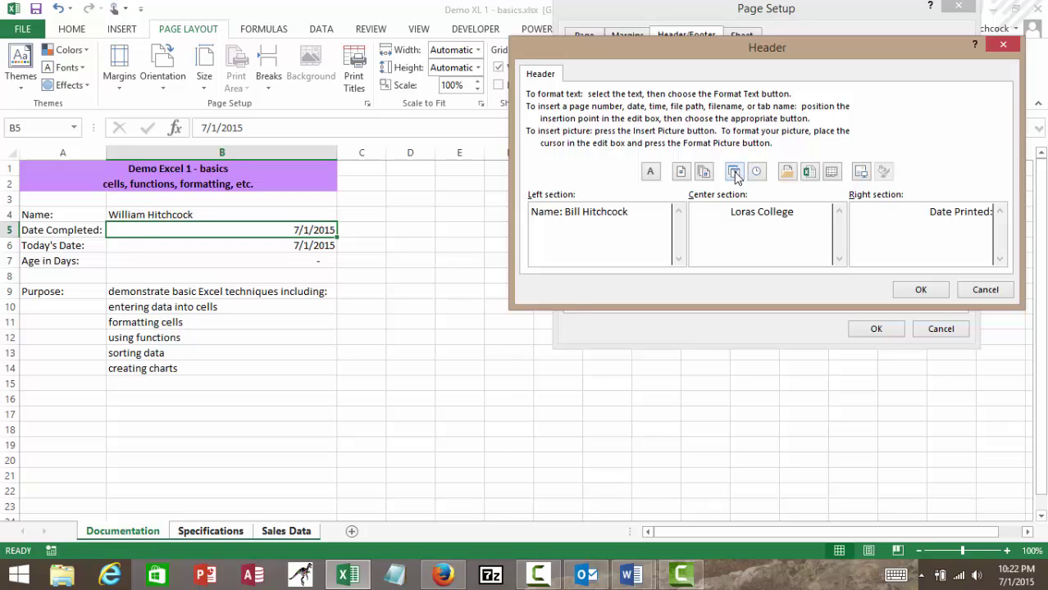
{"action": "left_click", "coordinate": [734, 174]}
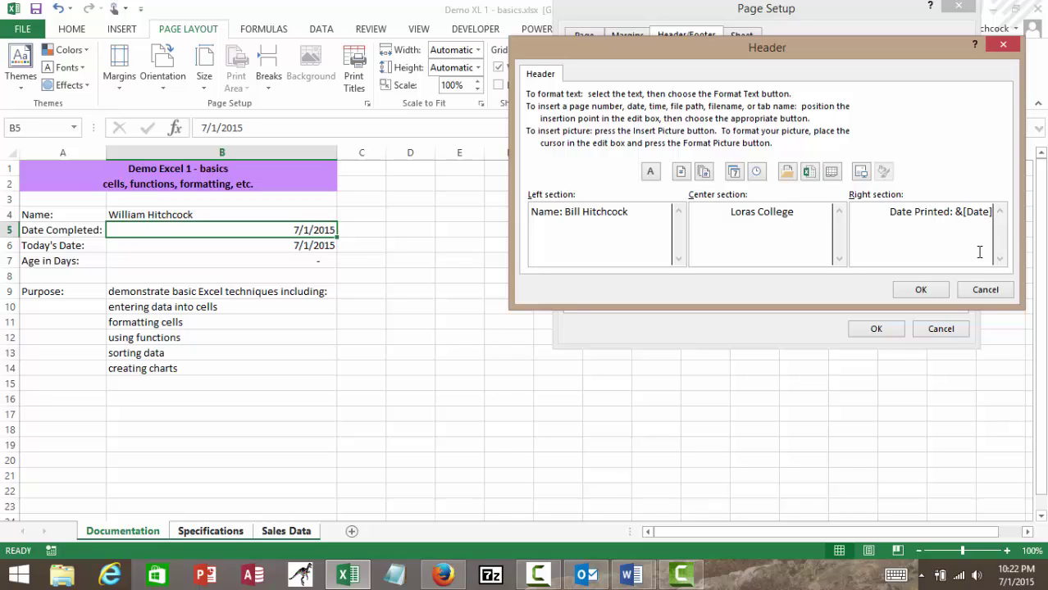
{"action": "left_click", "coordinate": [921, 289]}
Start a custom footer with "File: &[File]" in the left section and "Page: &[Page] of &[Pages]" in the center section.
{"action": "left_click", "coordinate": [795, 136]}
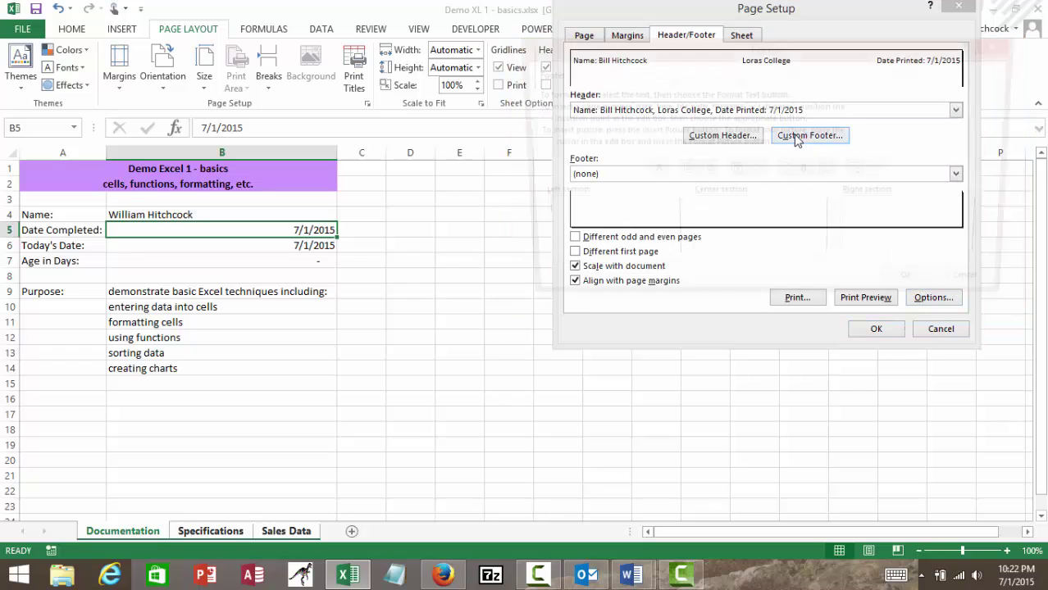
{"action": "type", "text": "File:"}
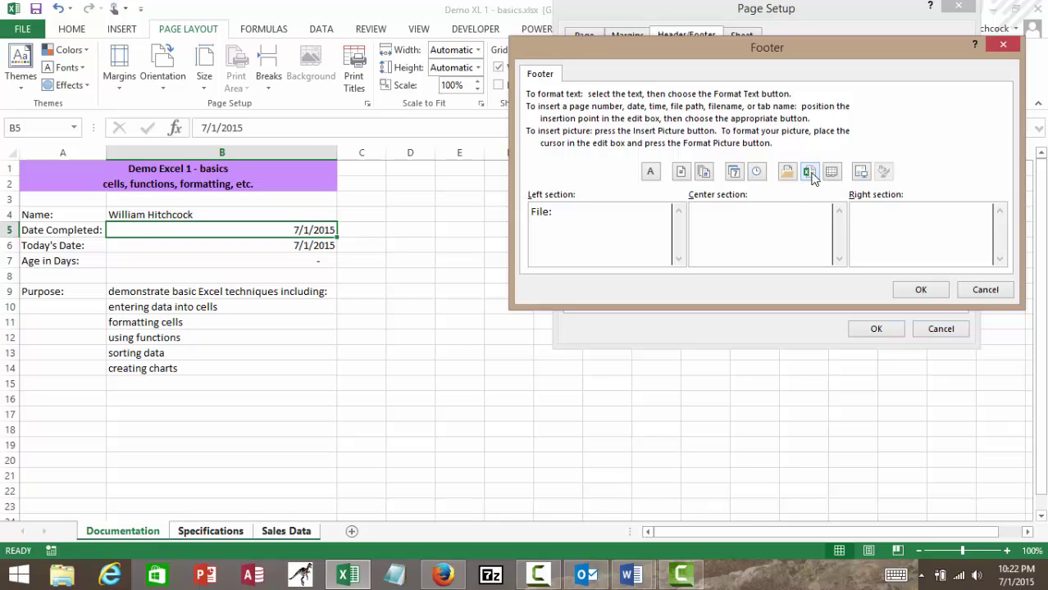
{"action": "left_click", "coordinate": [810, 174]}
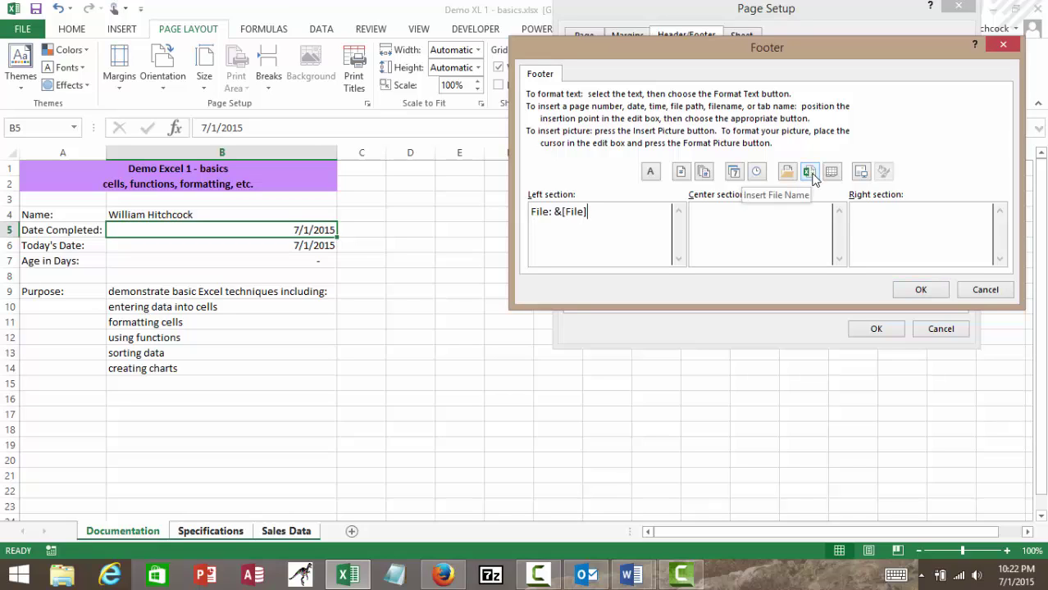
{"action": "left_click", "coordinate": [762, 219]}
{"action": "type", "text": "Page:"}
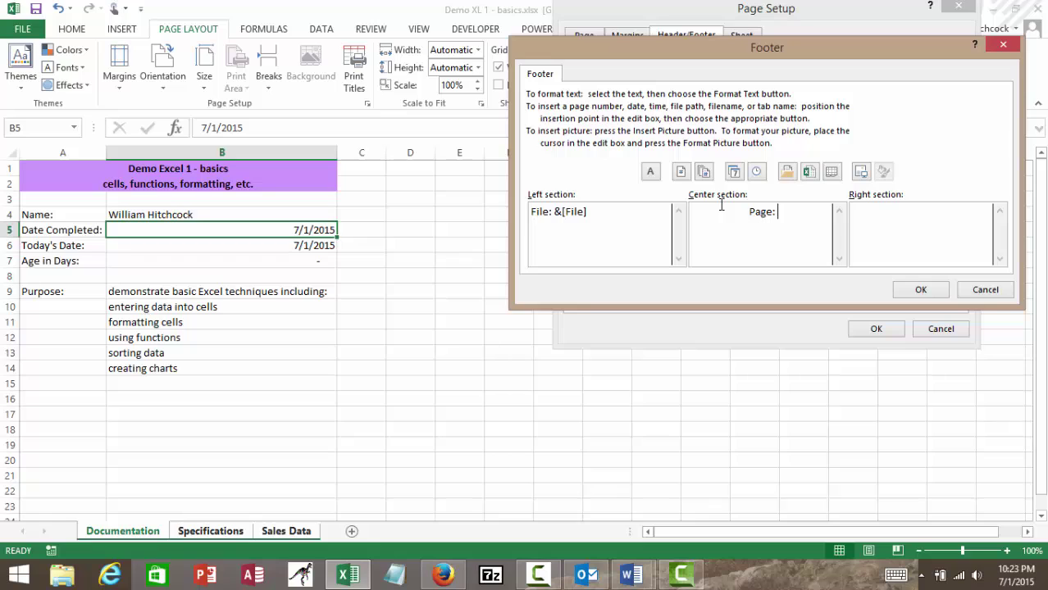
{"action": "left_click", "coordinate": [681, 172]}
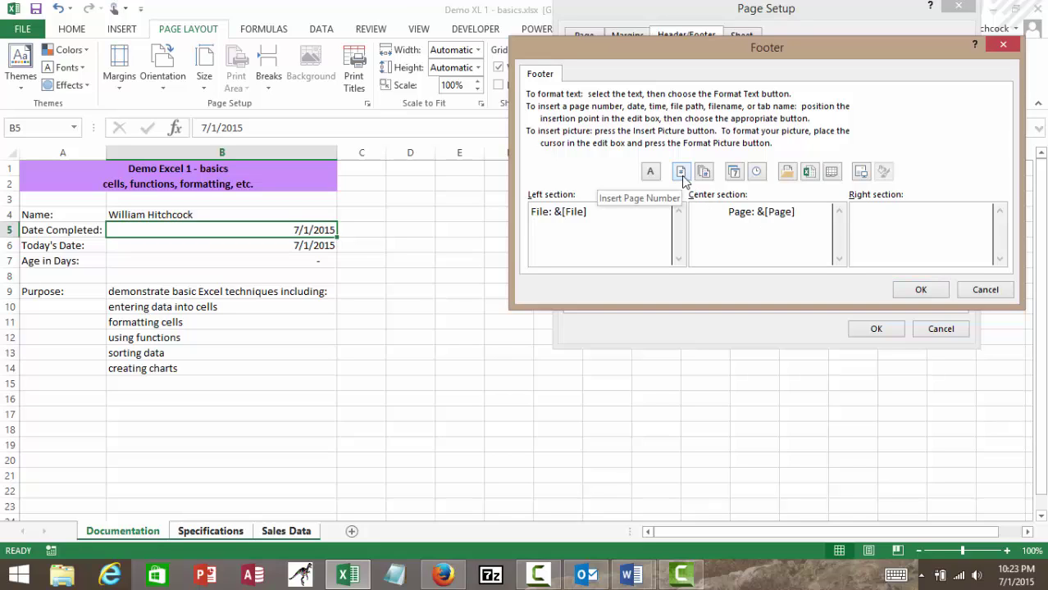
{"action": "type", "text": "of"}
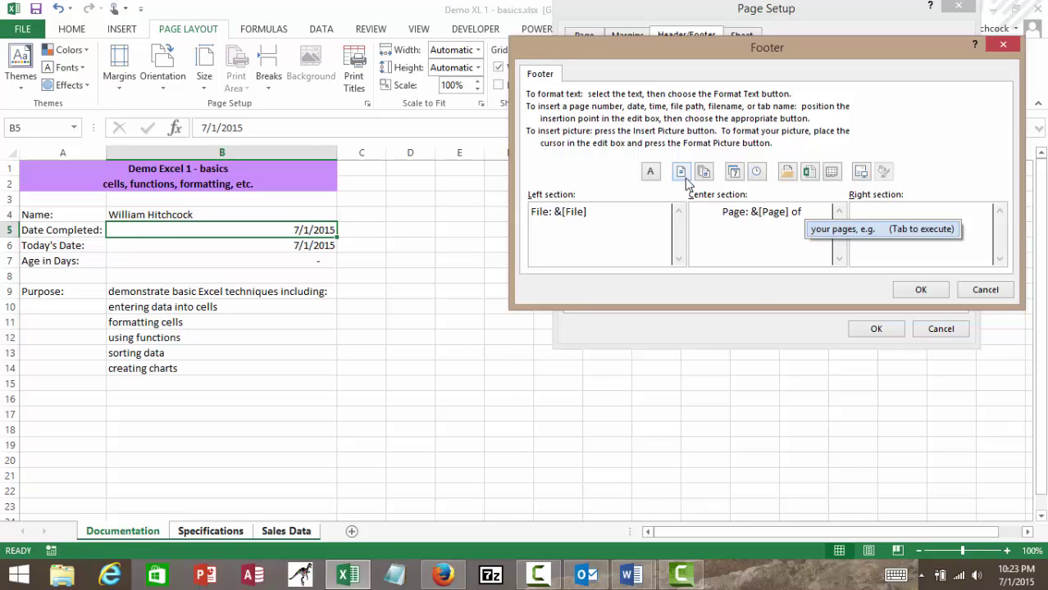
{"action": "left_click", "coordinate": [703, 172]}
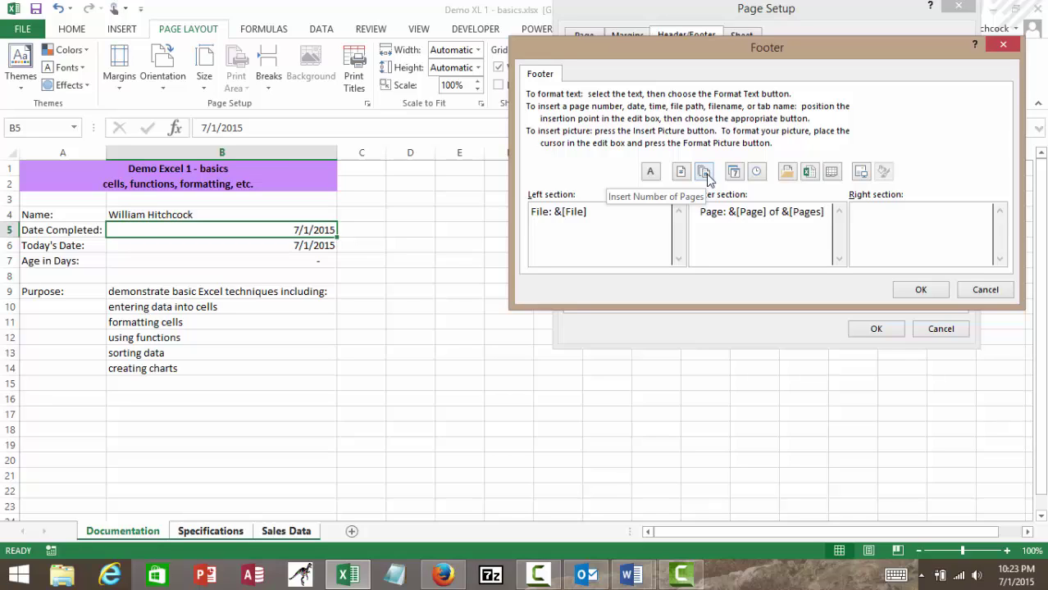
Add "Sheet: &[Tab]" to the footer's right section and accept the custom footer.
{"action": "left_click", "coordinate": [874, 227]}
{"action": "type", "text": "Sheet:"}
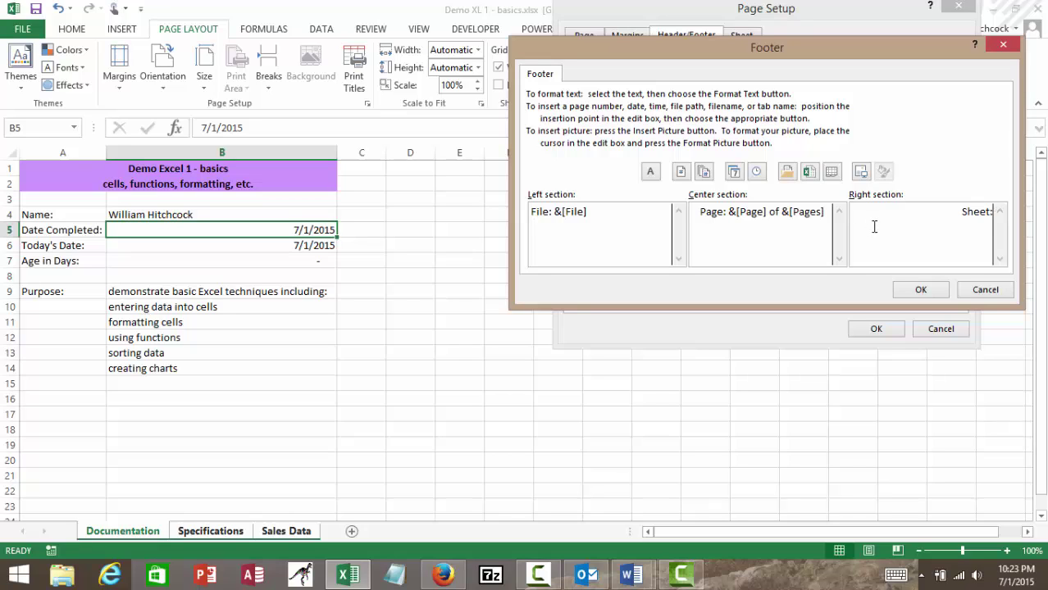
{"action": "left_click", "coordinate": [831, 173]}
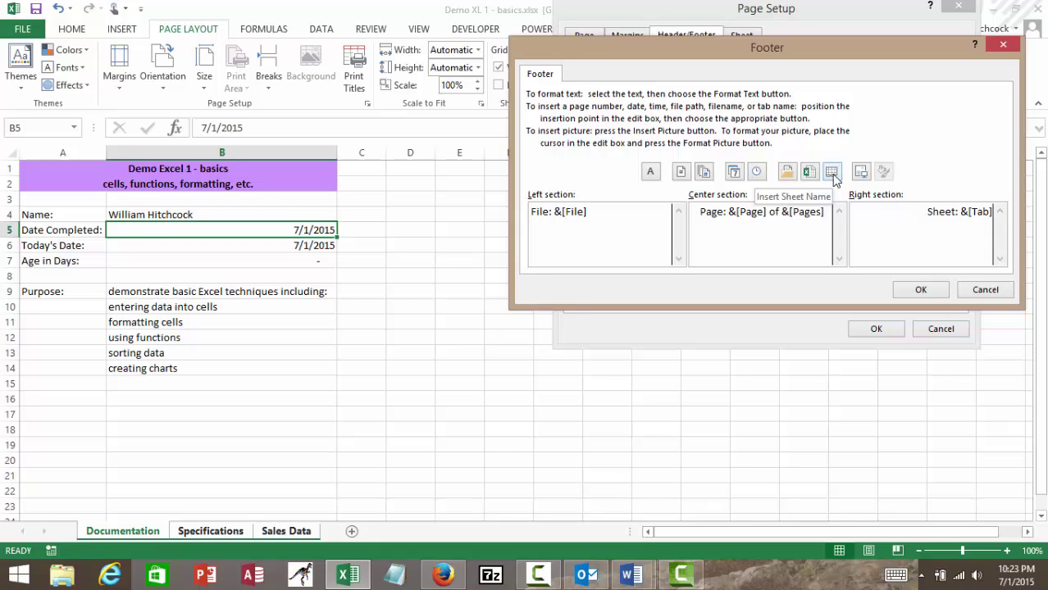
{"action": "left_click", "coordinate": [918, 291]}
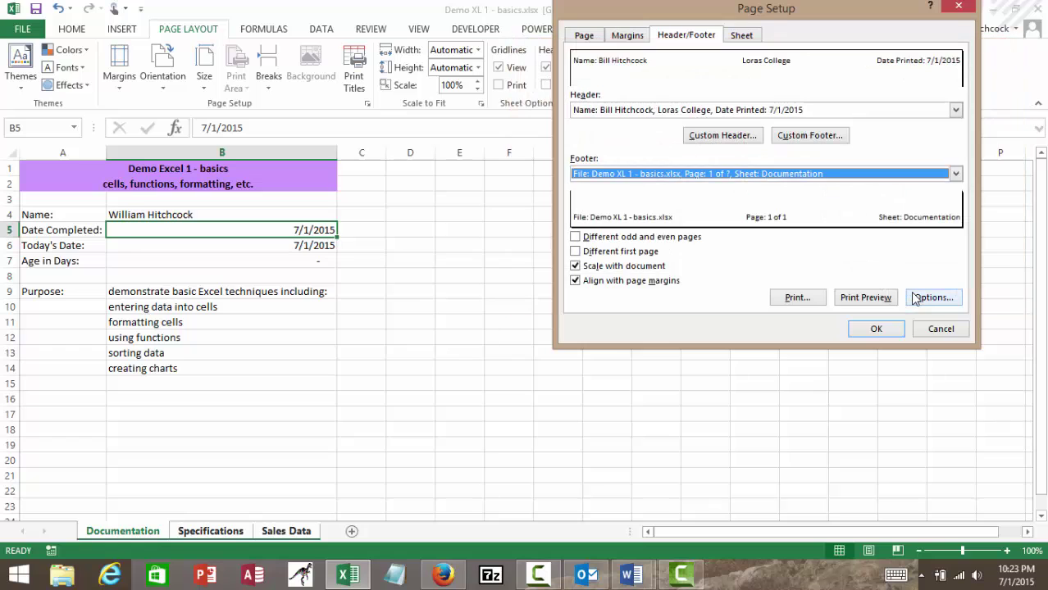
Preview each printed page of the grouped sheets to check the header and footer, and return to the worksheet.
{"action": "left_click", "coordinate": [864, 298]}
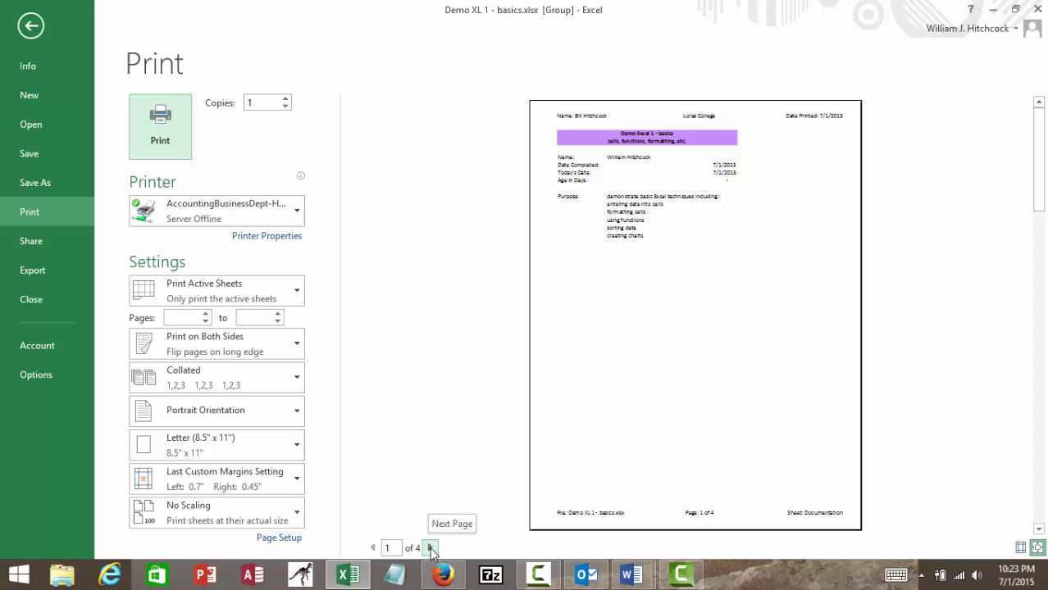
{"action": "left_click", "coordinate": [431, 548]}
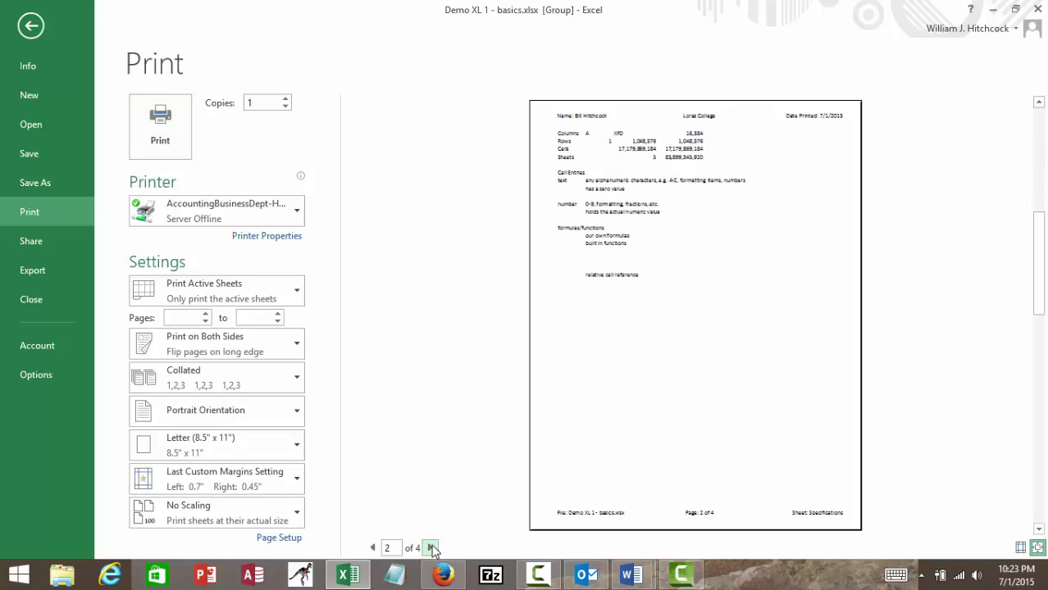
{"action": "left_click", "coordinate": [431, 548]}
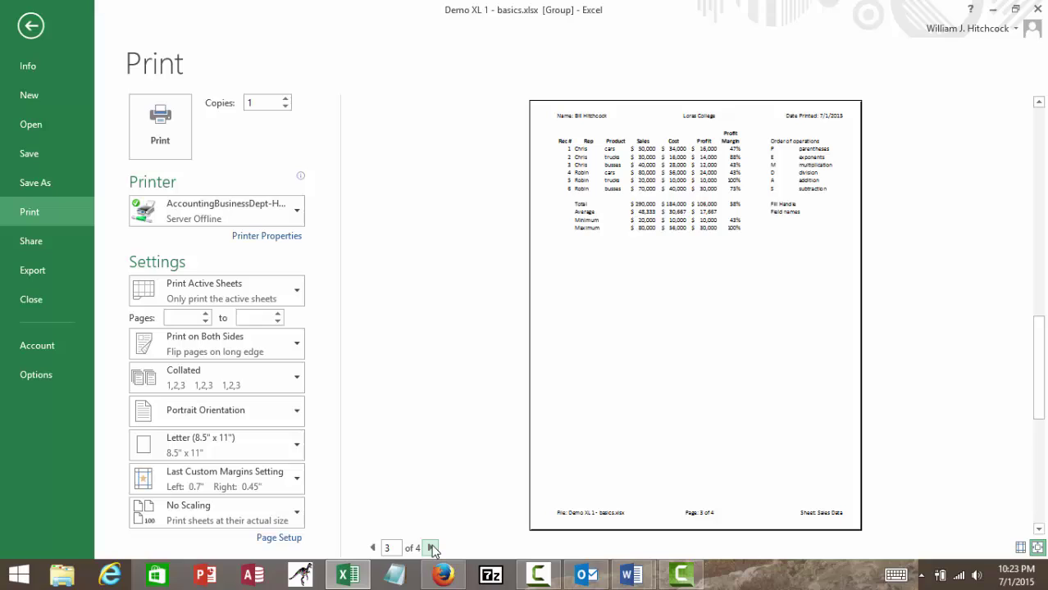
{"action": "left_click", "coordinate": [431, 548]}
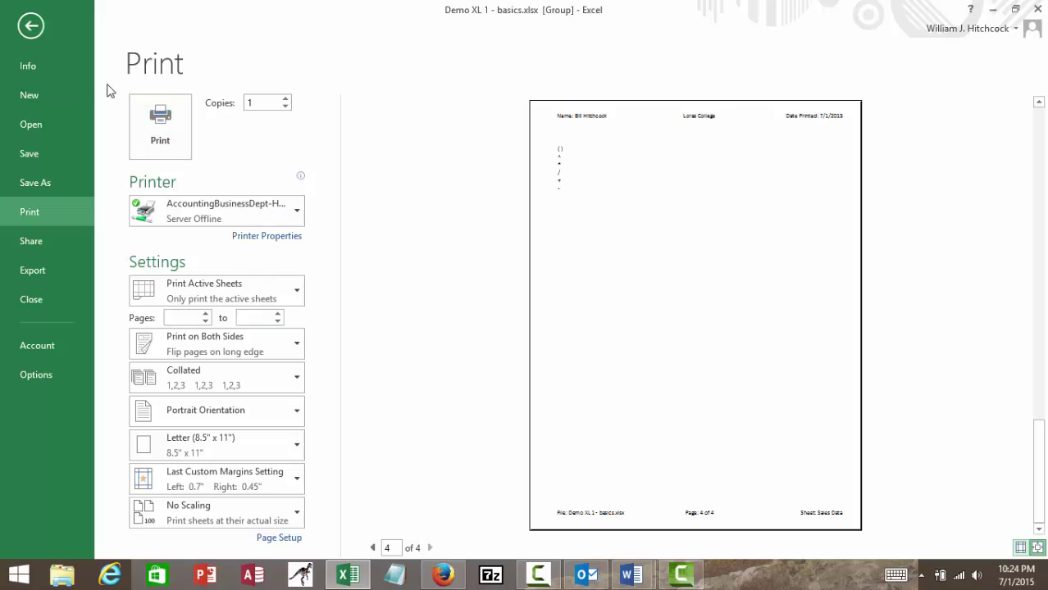
{"action": "left_click", "coordinate": [30, 25]}
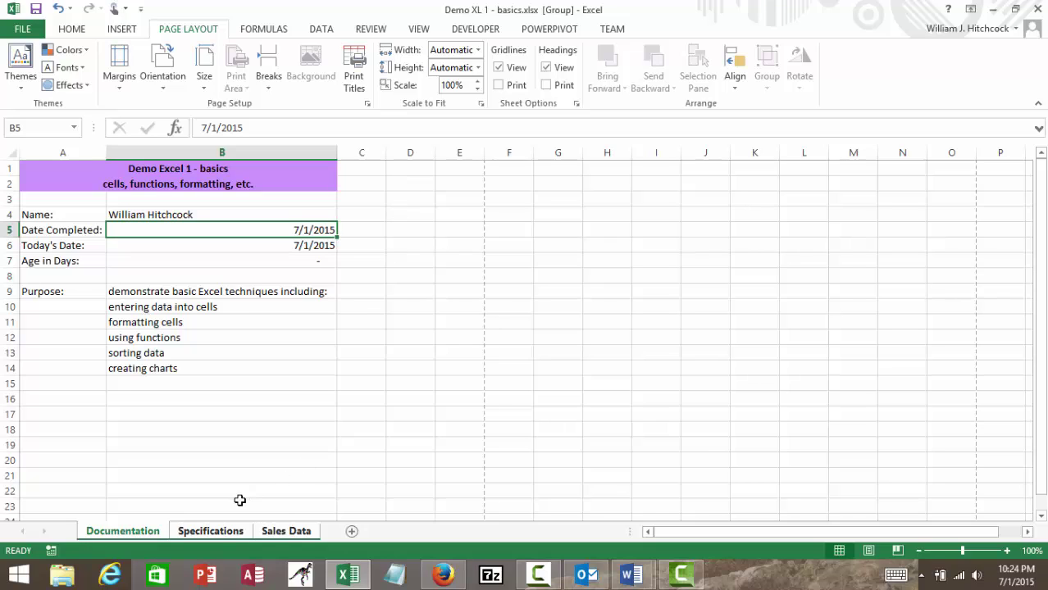
Ungroup the three sheets and switch to the Sales Data sheet.
{"action": "right_click", "coordinate": [207, 535]}
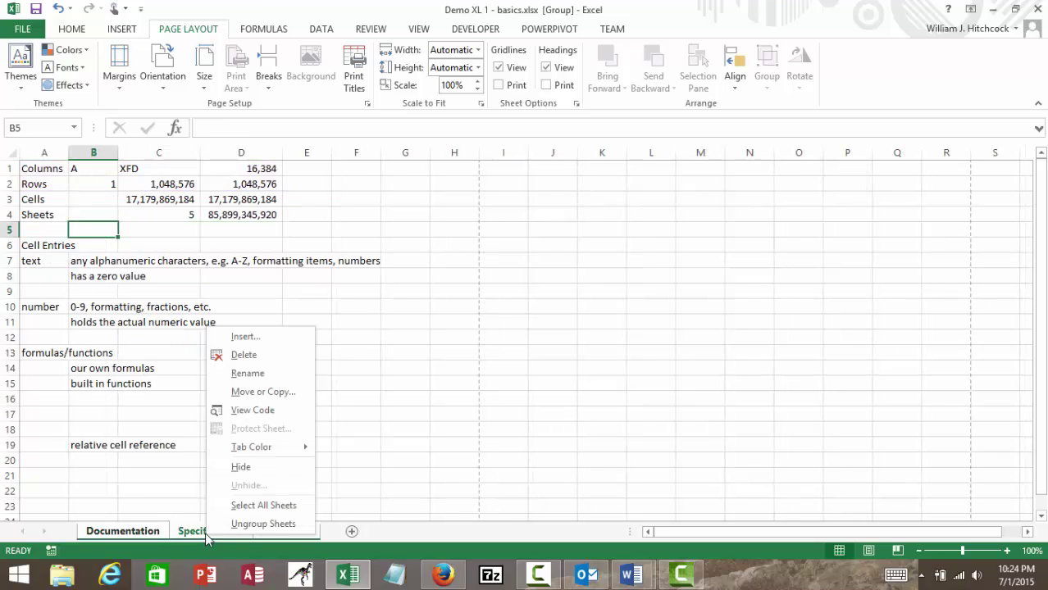
{"action": "left_click", "coordinate": [238, 523]}
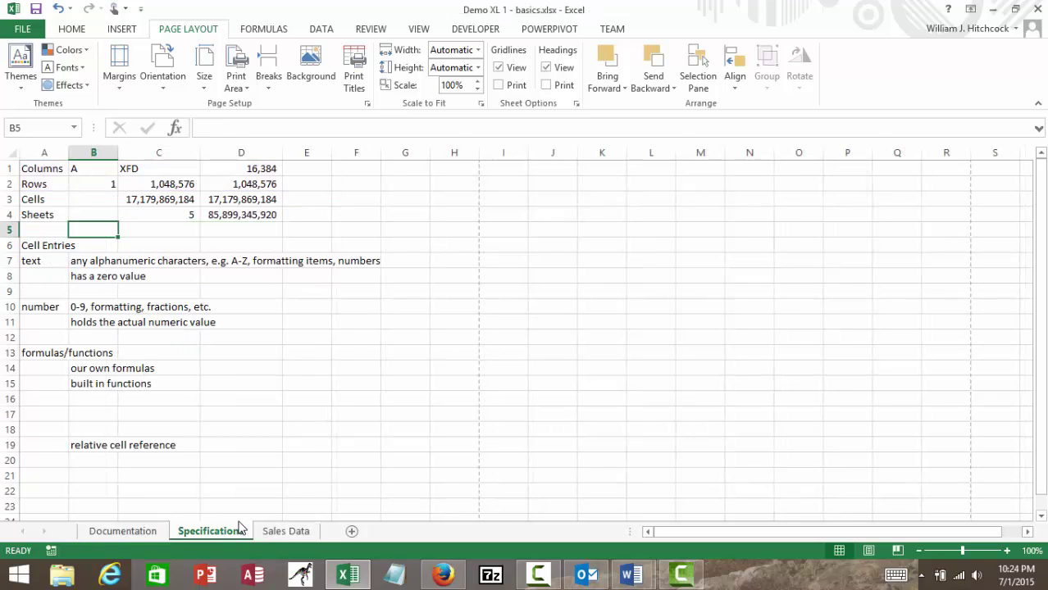
{"action": "left_click", "coordinate": [273, 531]}
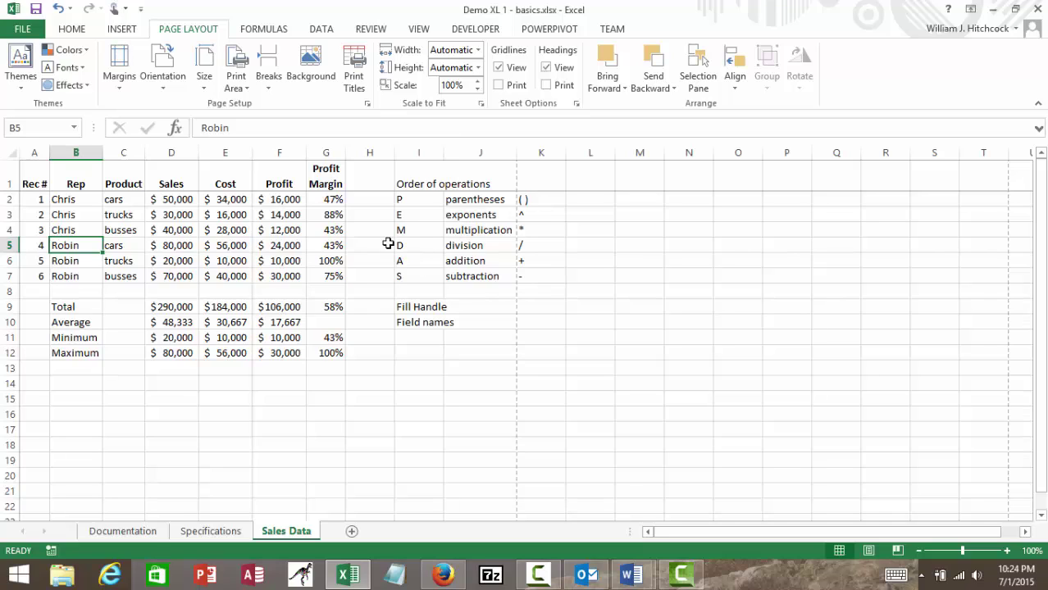
Try landscape orientation on the Sales Data sheet and return it to portrait.
{"action": "left_click", "coordinate": [164, 74]}
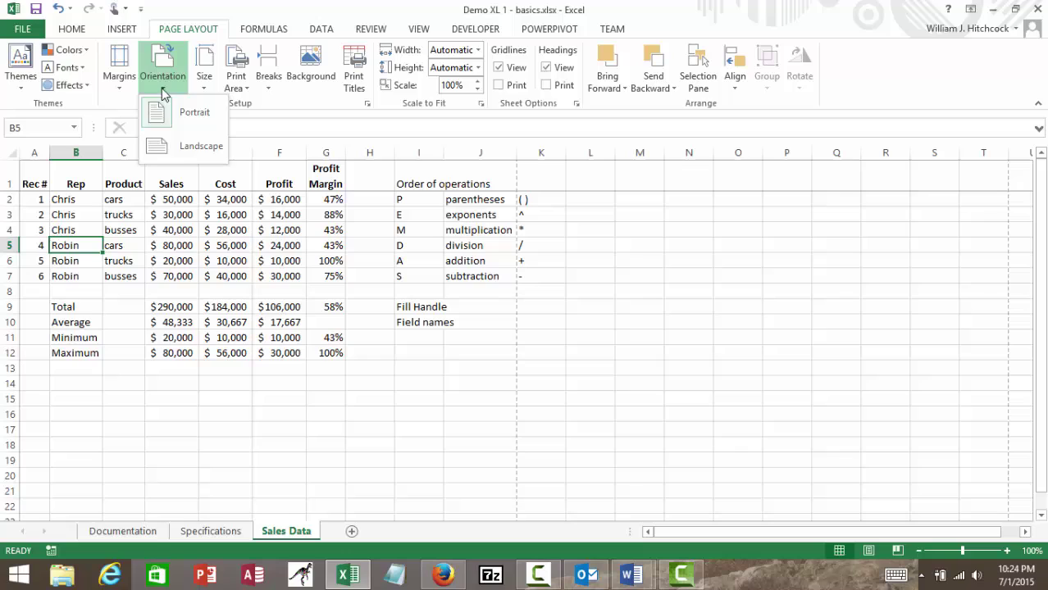
{"action": "left_click", "coordinate": [180, 147]}
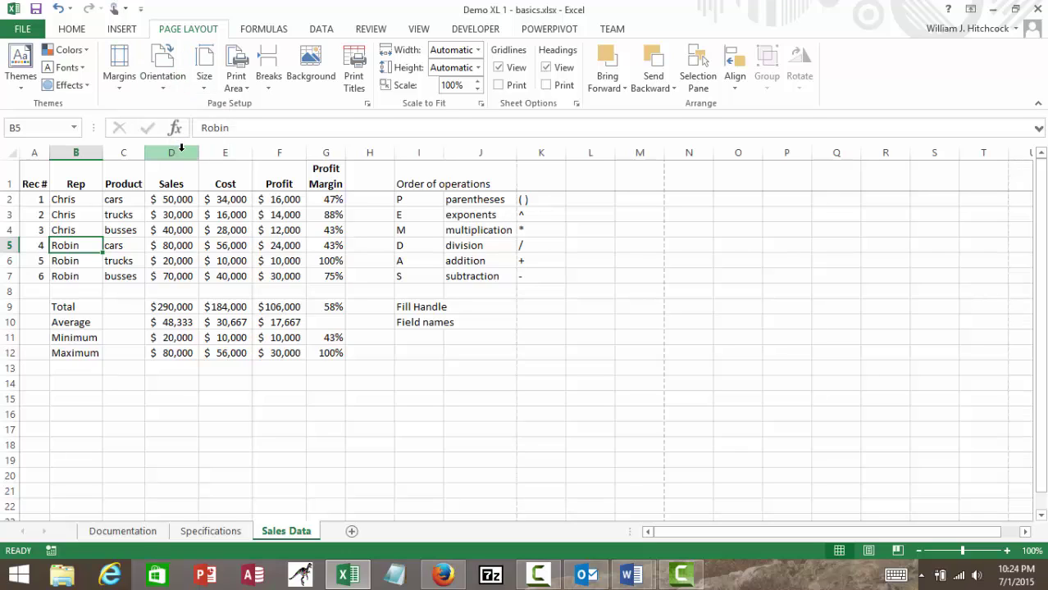
{"action": "left_click", "coordinate": [167, 79]}
{"action": "left_click", "coordinate": [174, 123]}
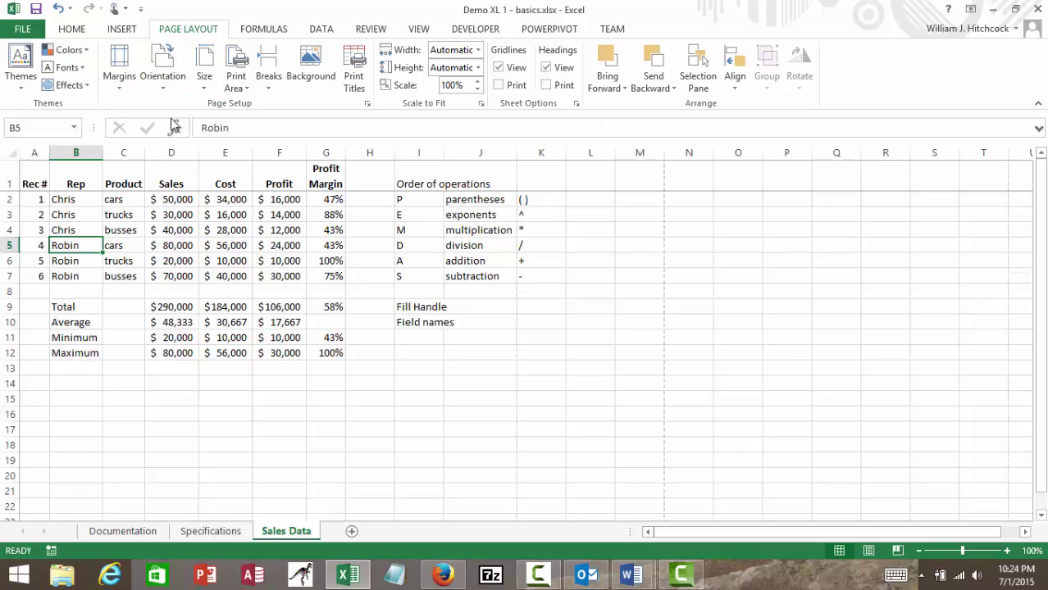
Autofit column I and merge and center the "Order of operations" heading across I1:K1.
{"action": "double_click", "coordinate": [444, 154]}
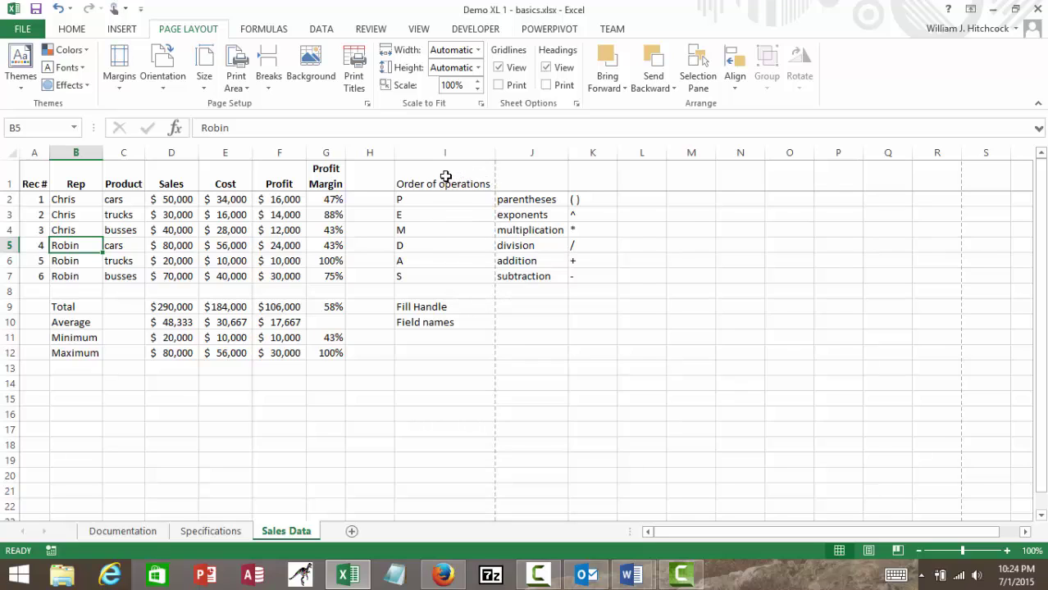
{"action": "left_click", "coordinate": [445, 178]}
{"action": "left_click_drag", "start_coordinate": [487, 184], "coordinate": [578, 183]}
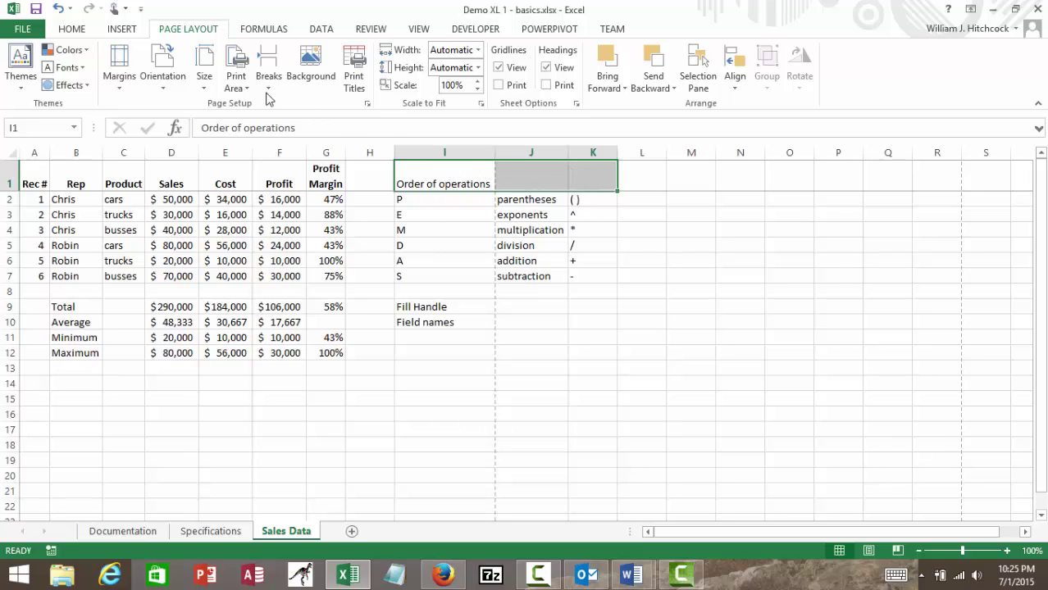
{"action": "left_click", "coordinate": [74, 29]}
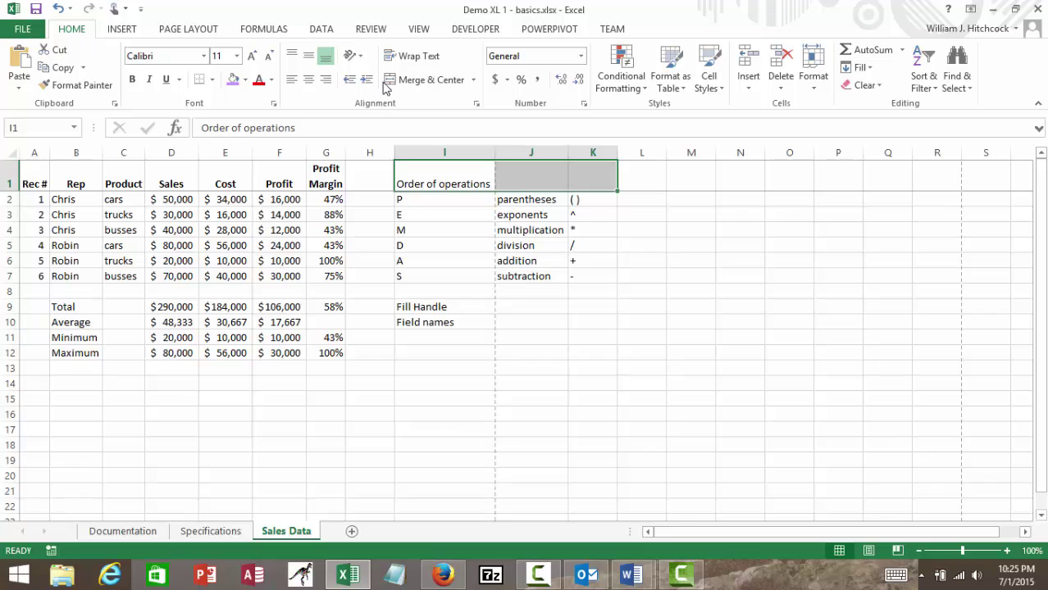
{"action": "left_click", "coordinate": [416, 82]}
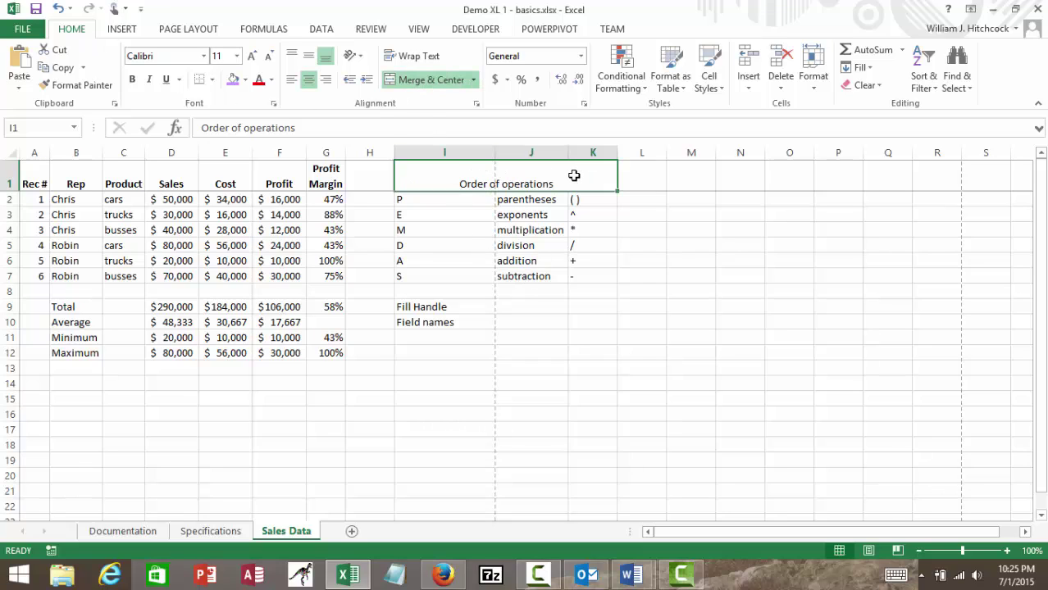
Autofit columns I and K and narrow the empty column H so columns A through K fit within one page's width.
{"action": "double_click", "coordinate": [496, 154]}
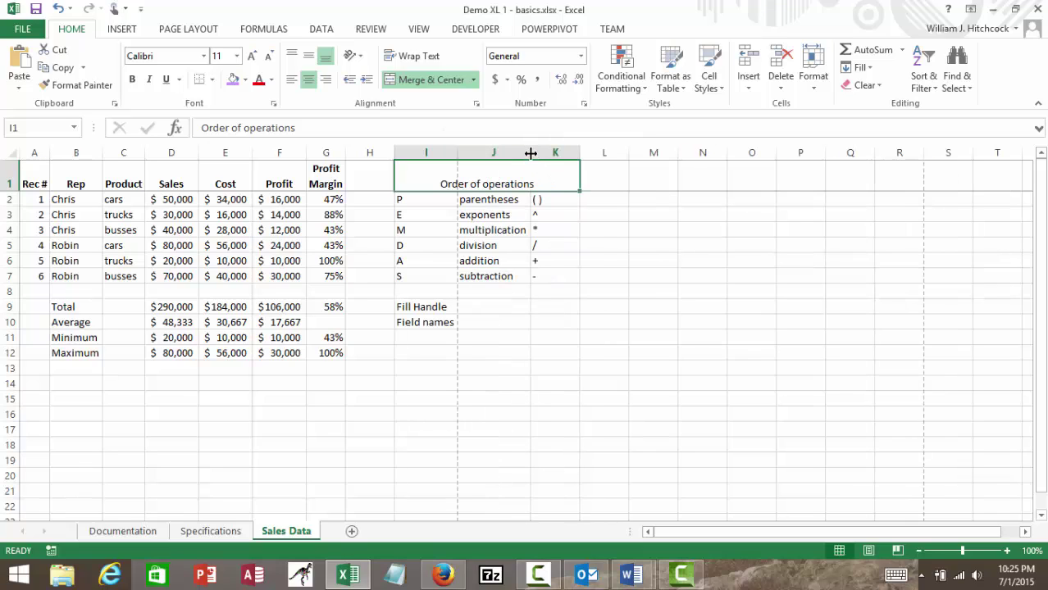
{"action": "left_click_drag", "start_coordinate": [579, 153], "coordinate": [578, 154]}
{"action": "double_click", "coordinate": [579, 153]}
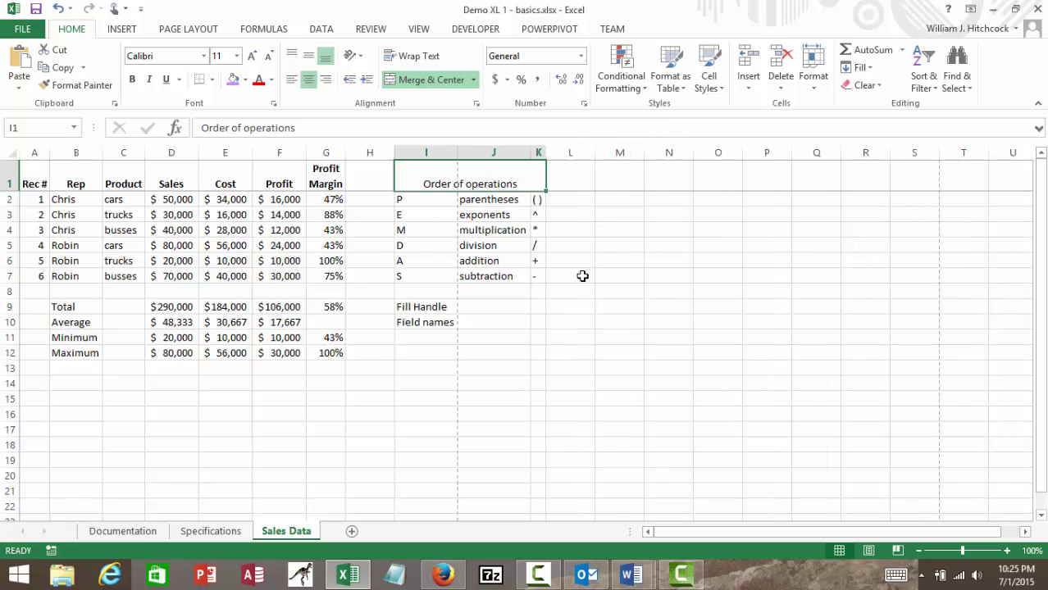
{"action": "mouse_move", "coordinate": [378, 197]}
{"action": "left_mouse_down"}
{"action": "mouse_move", "coordinate": [390, 153]}
{"action": "mouse_move", "coordinate": [361, 152]}
{"action": "left_mouse_up"}
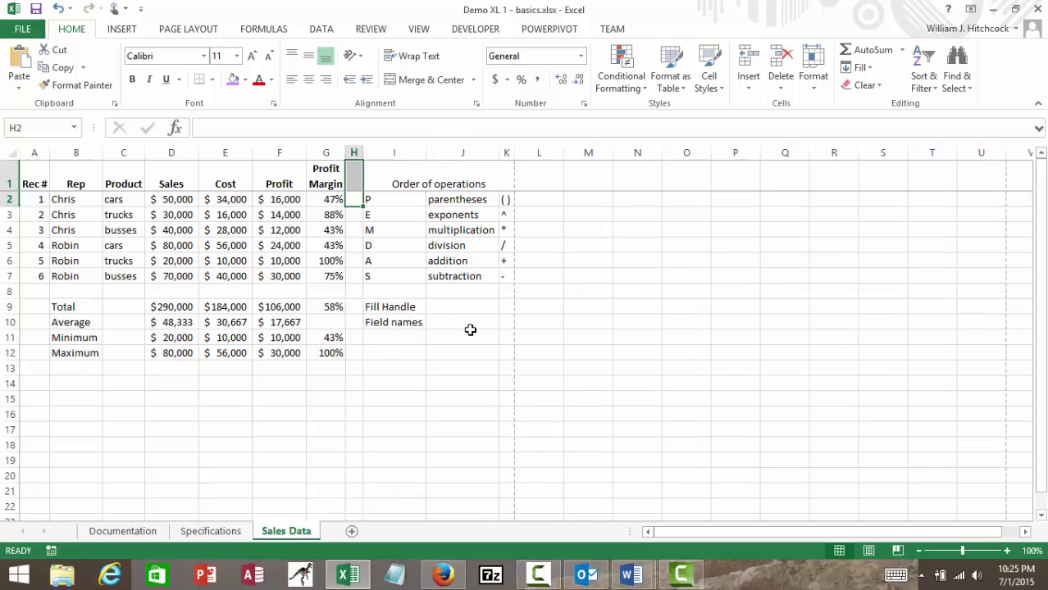
{"action": "key", "text": "Home"}
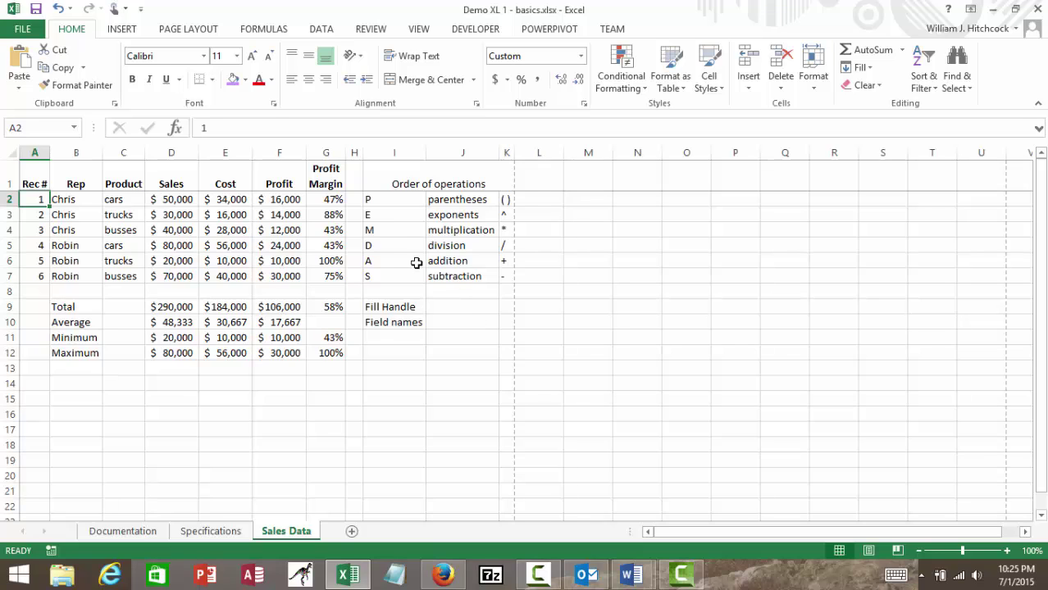
Make the merged "Order of operations" heading bold to match the other column headings.
{"action": "left_click", "coordinate": [325, 180]}
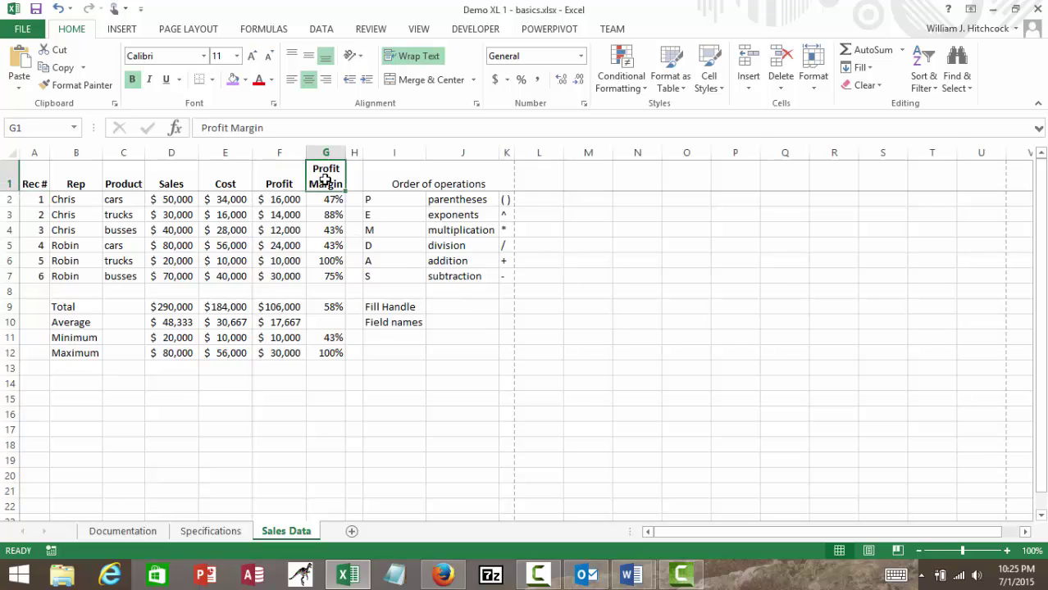
{"action": "left_click", "coordinate": [411, 182]}
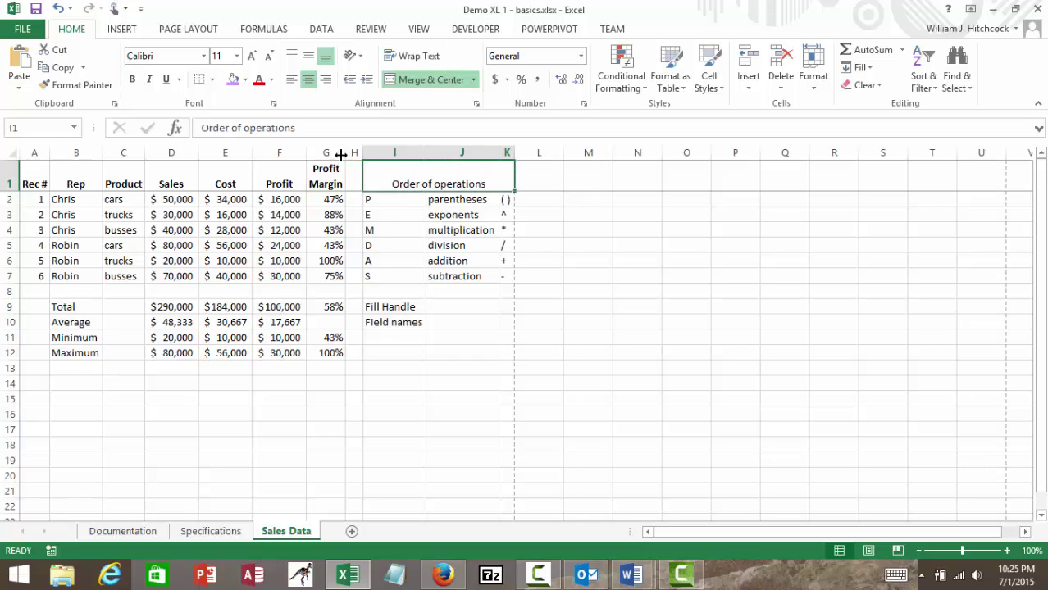
{"action": "left_click", "coordinate": [133, 80]}
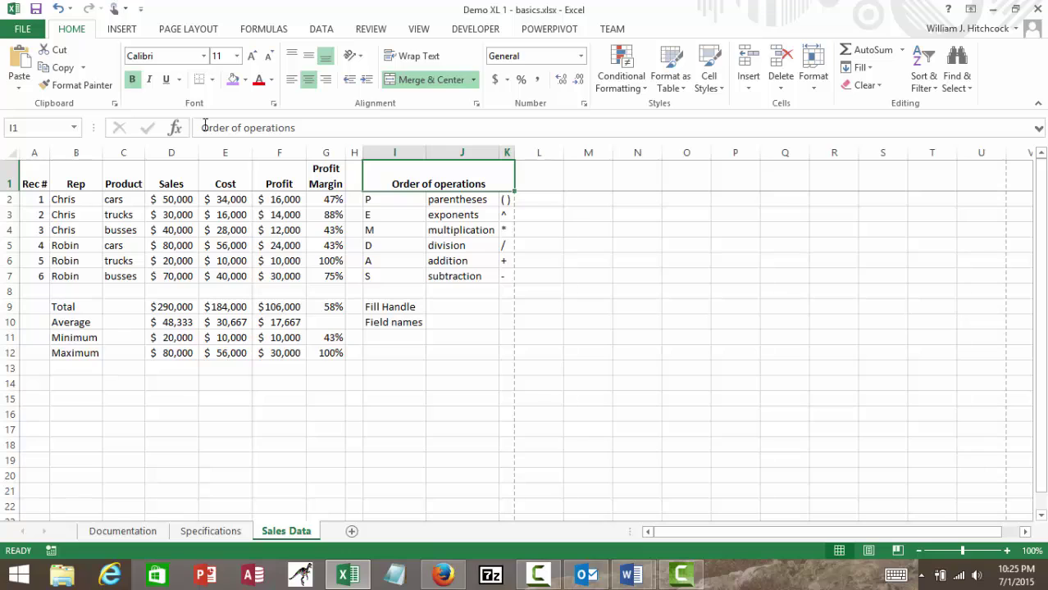
{"action": "left_click", "coordinate": [356, 184]}
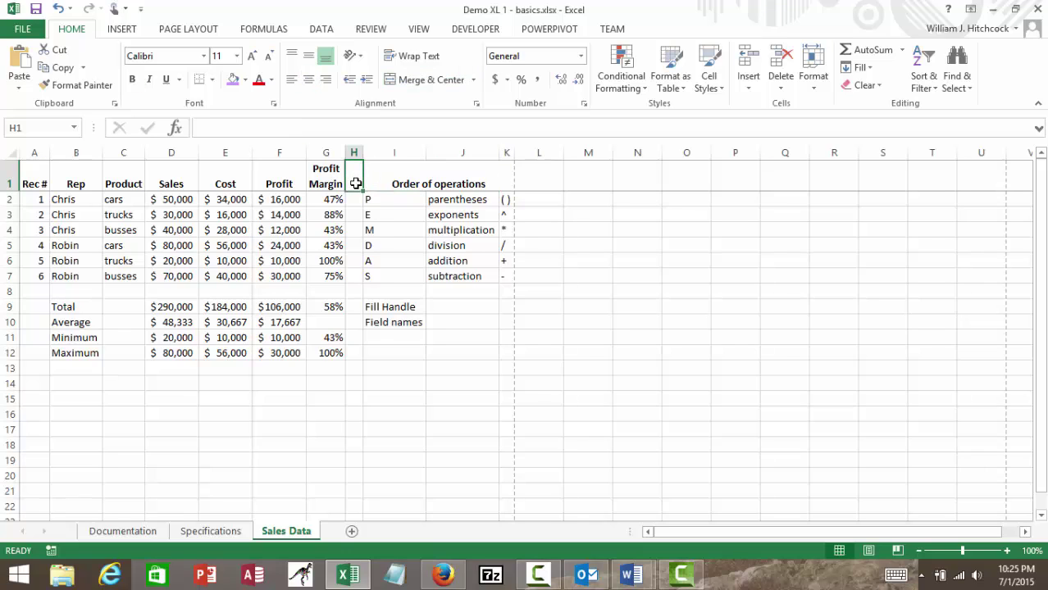
{"action": "key", "text": "Down"}
{"action": "key", "text": "Down"}
{"action": "key", "text": "Down"}
{"action": "key", "text": "Down"}
{"action": "key", "text": "Left"}
{"action": "key", "text": "Left"}
{"action": "key", "text": "Left"}
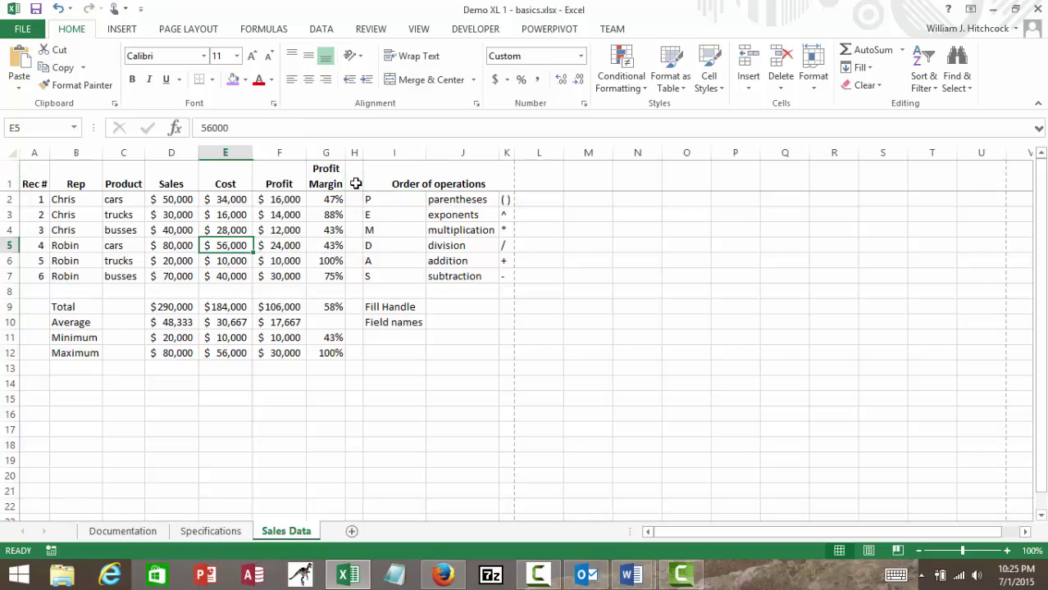
{"action": "key", "text": "Left"}
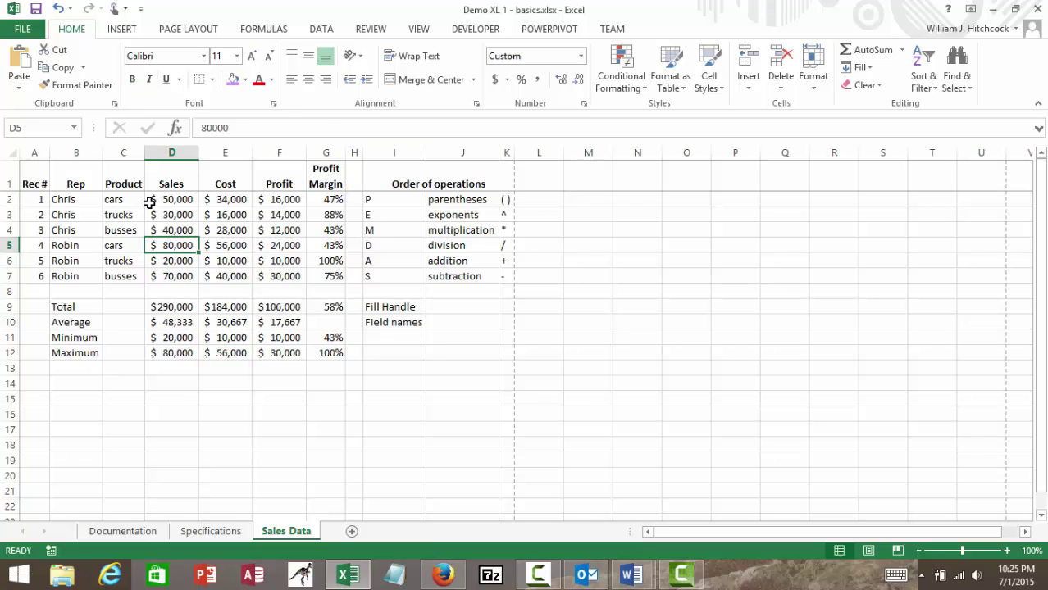
Switch to the Documentation sheet.
{"action": "left_click", "coordinate": [120, 535]}
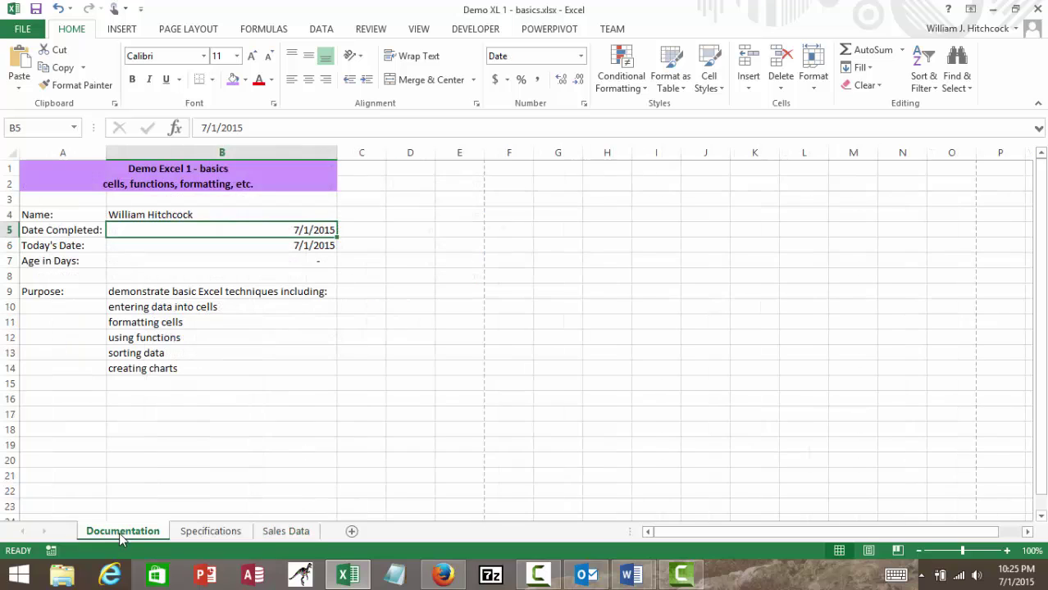